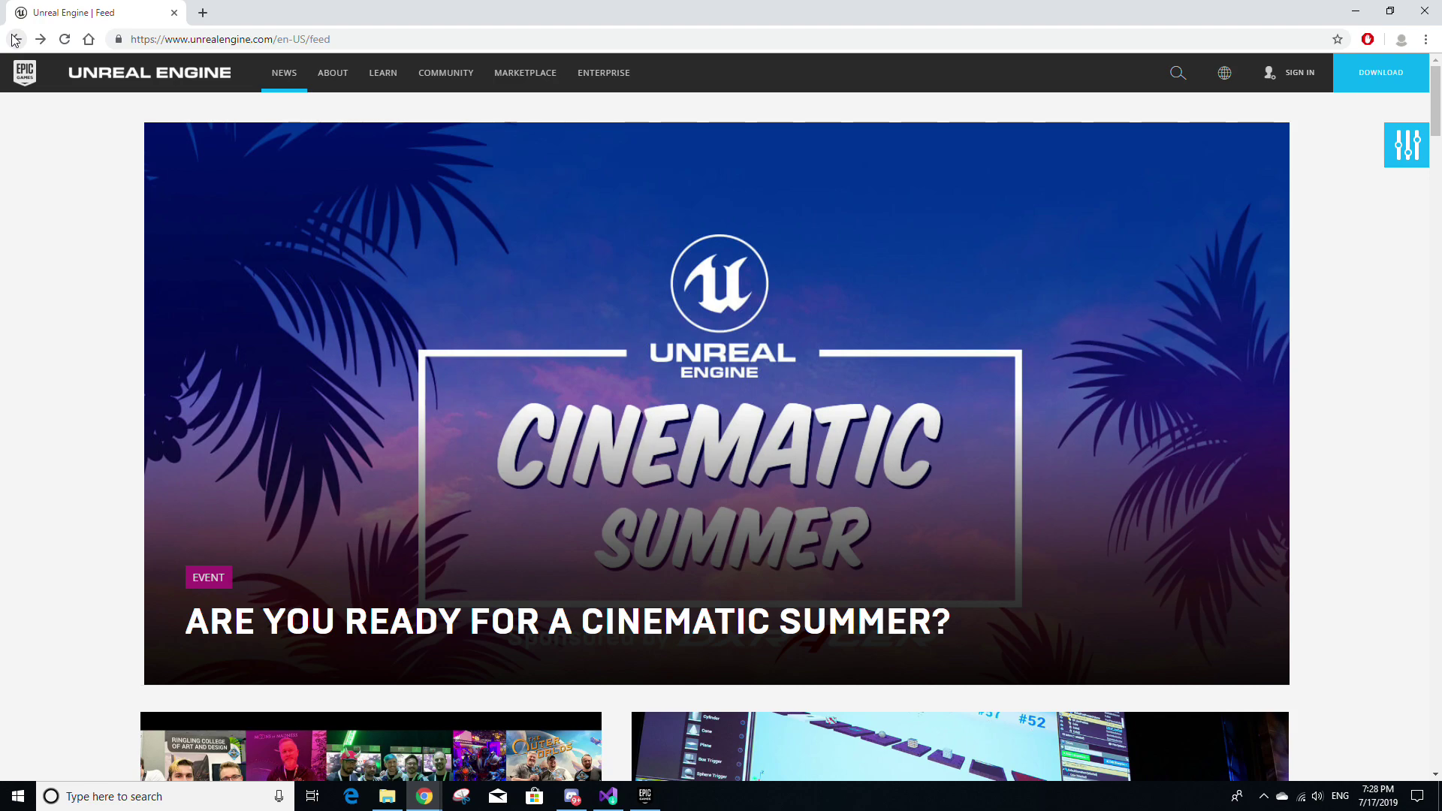
Sign in to an Epic Games account from the feed, viewing the Create Account form on the way
left_click(248, 39)
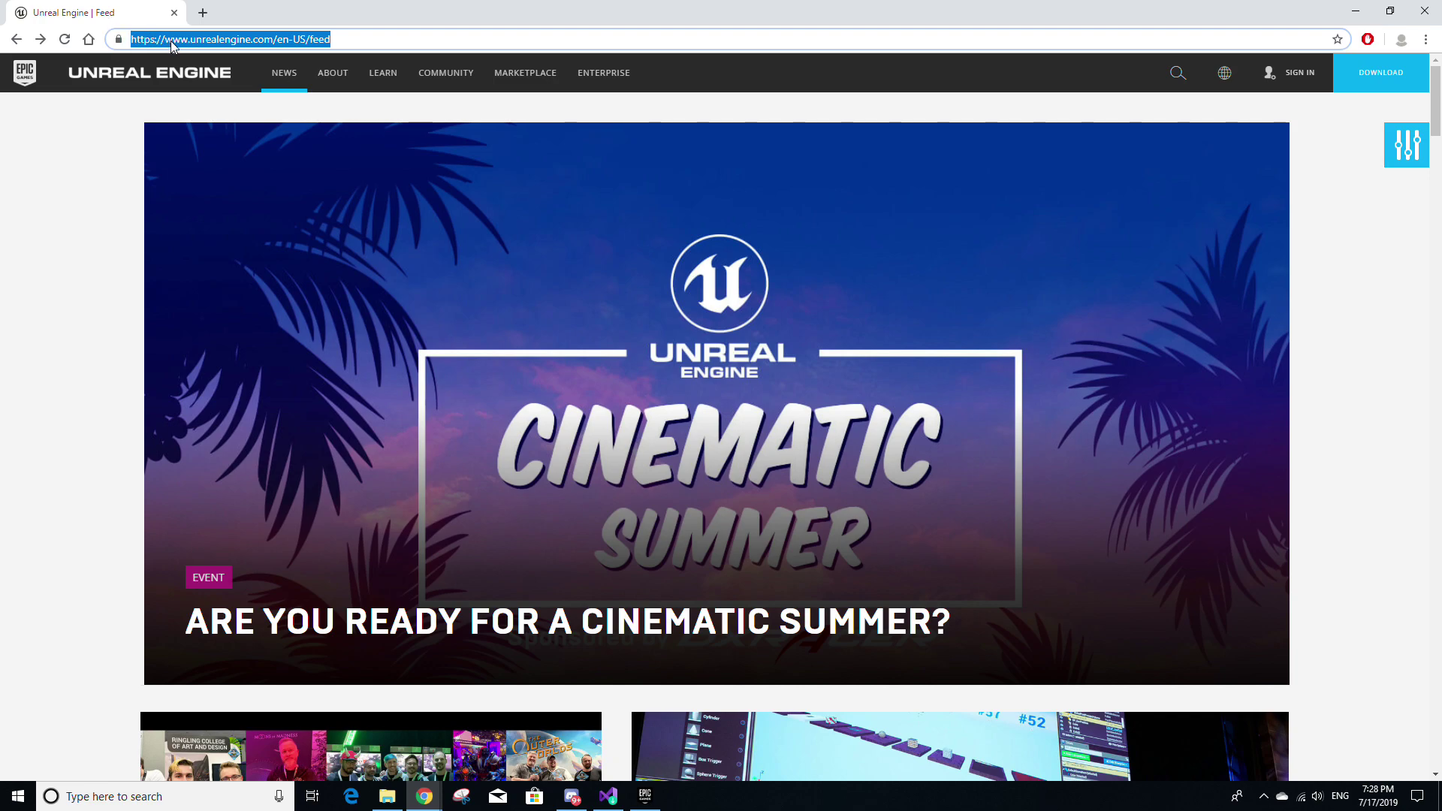
left_click(1298, 84)
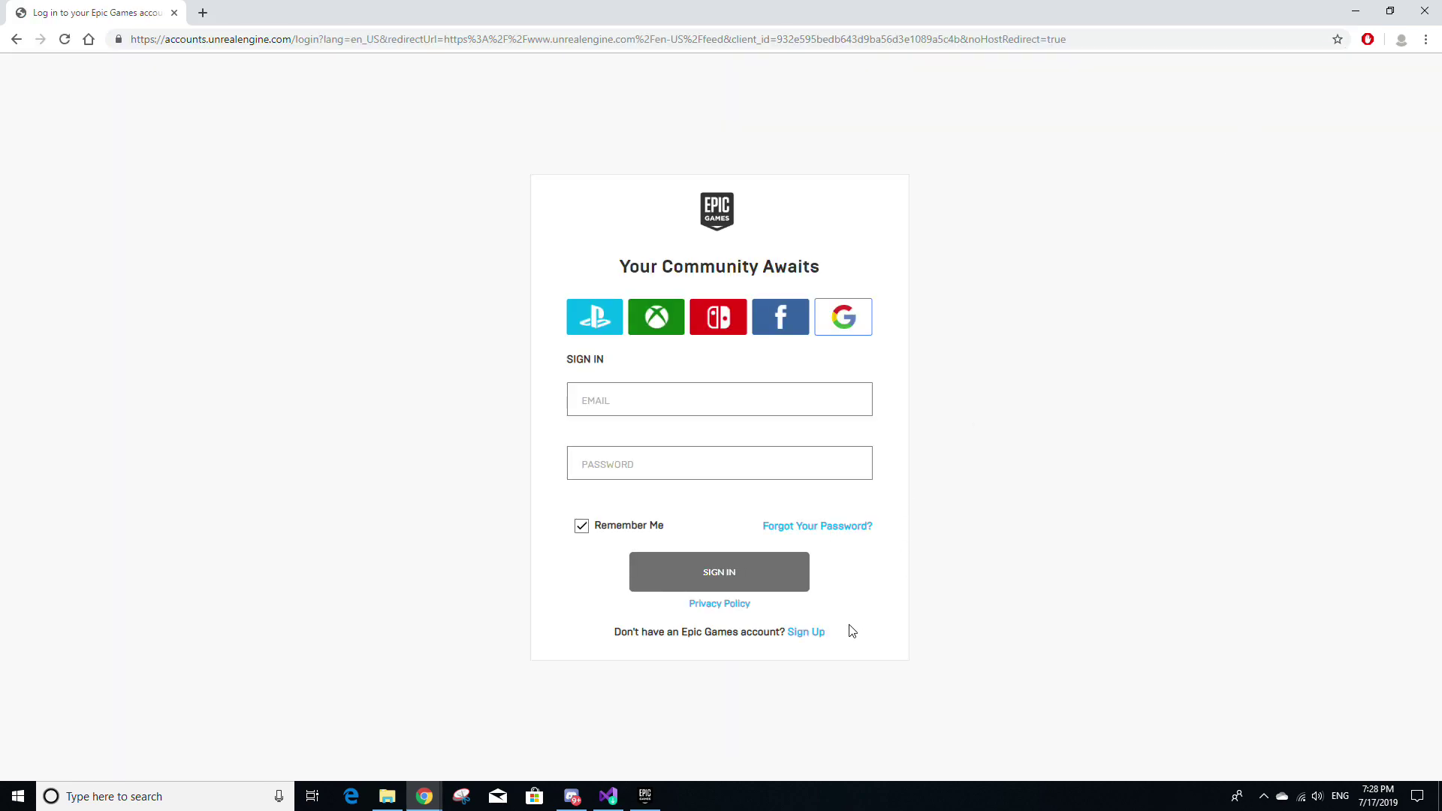
left_click(806, 632)
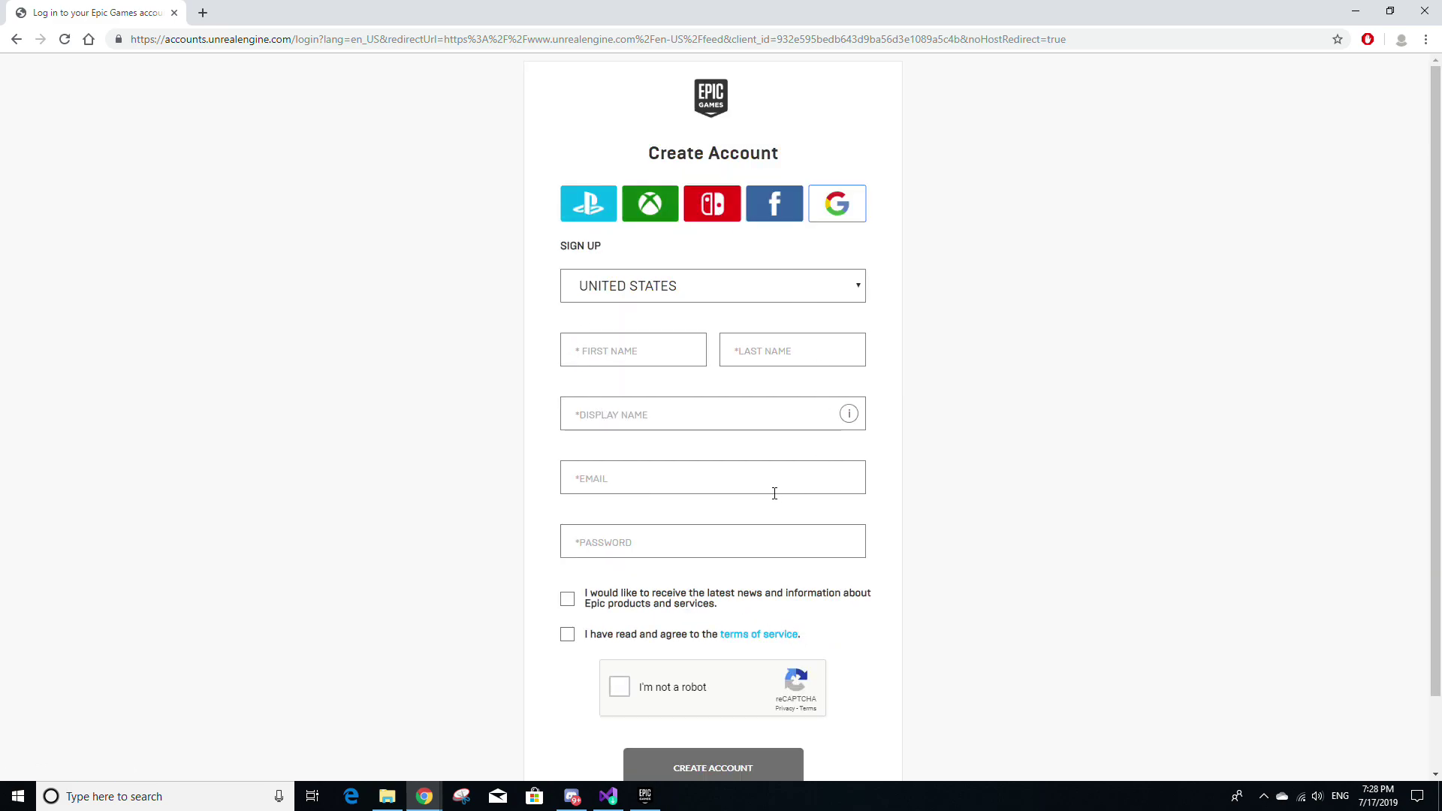
scroll(773, 496, "down", 1)
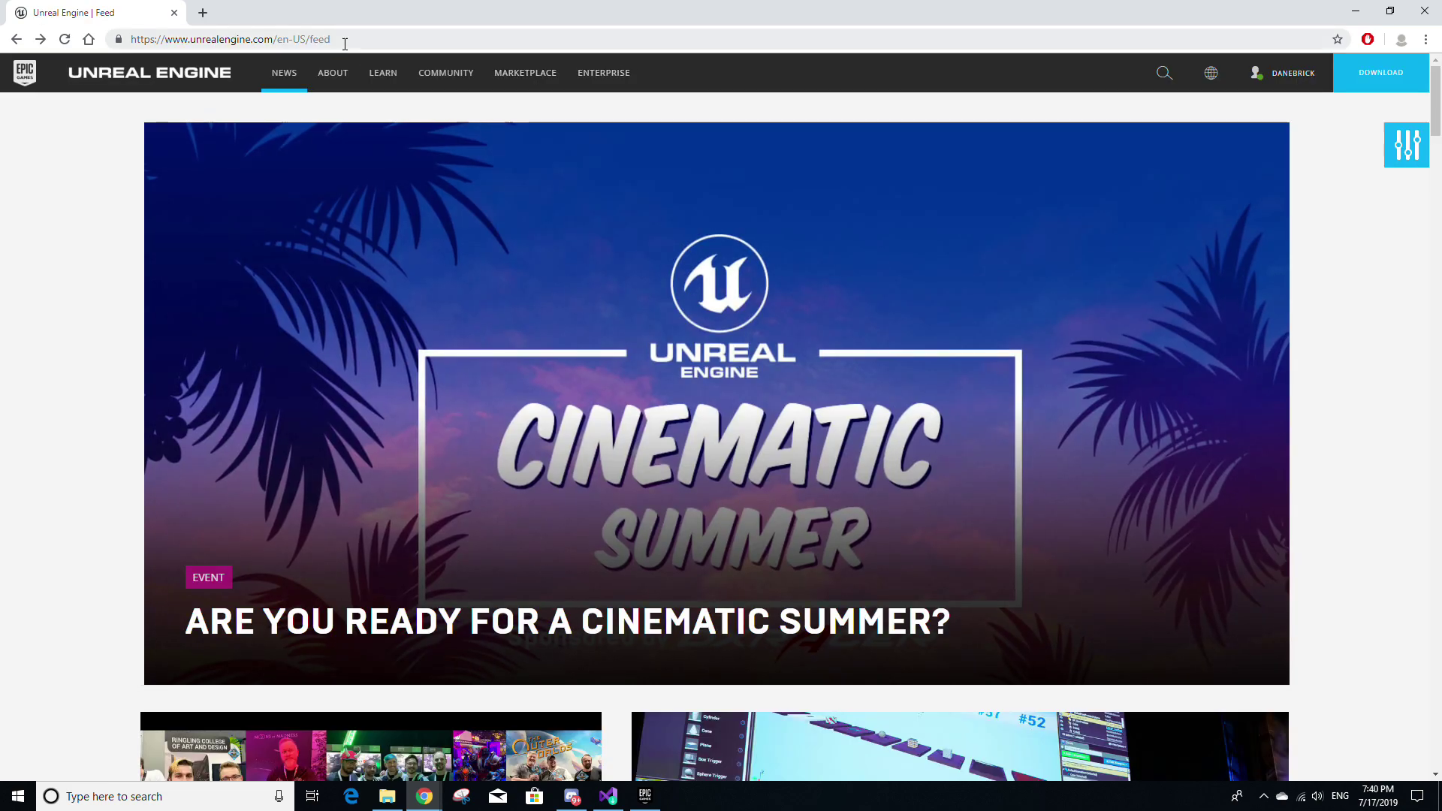
Start the Unreal Engine download and view the Enterprise license agreement
left_click_drag(345, 44, 151, 39)
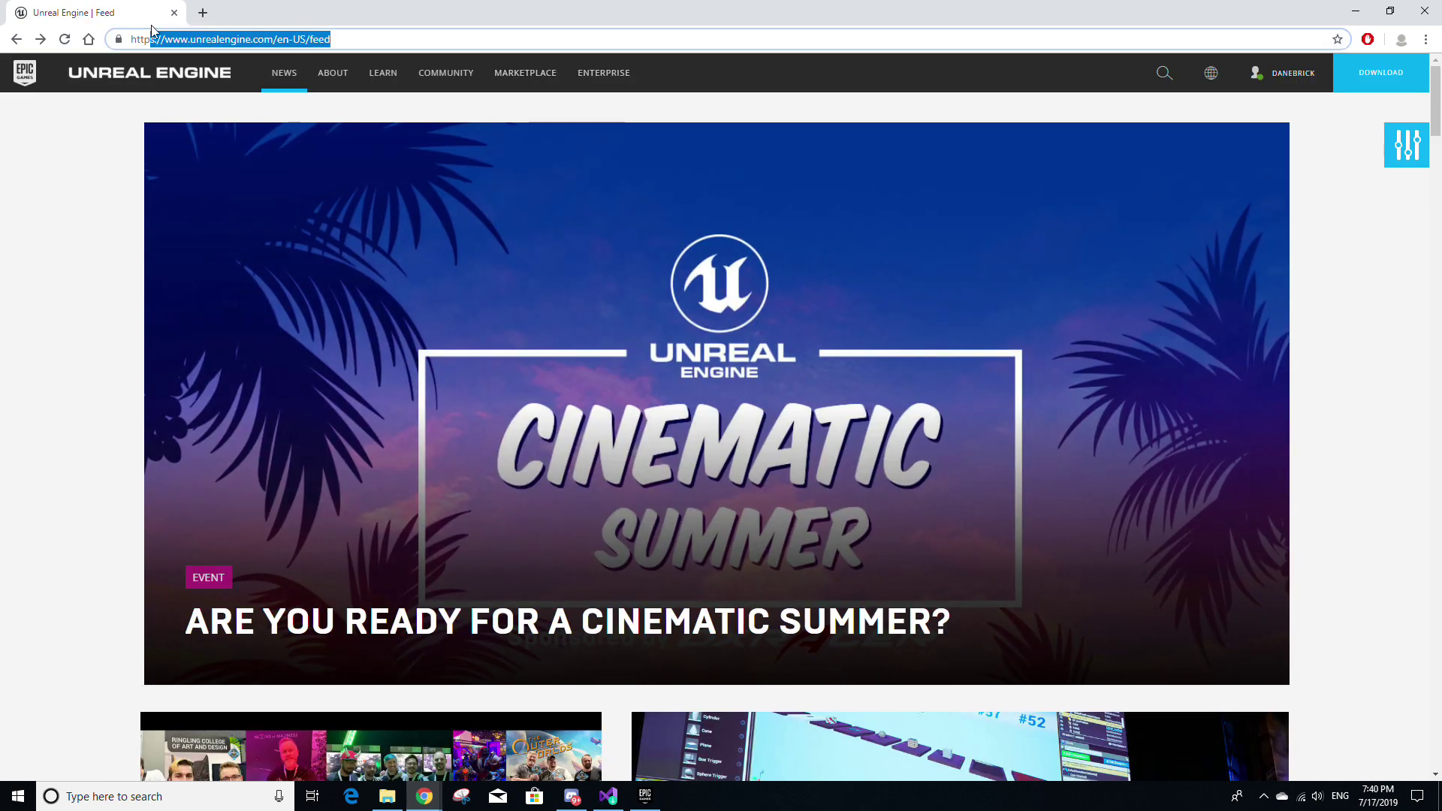
left_click(1374, 90)
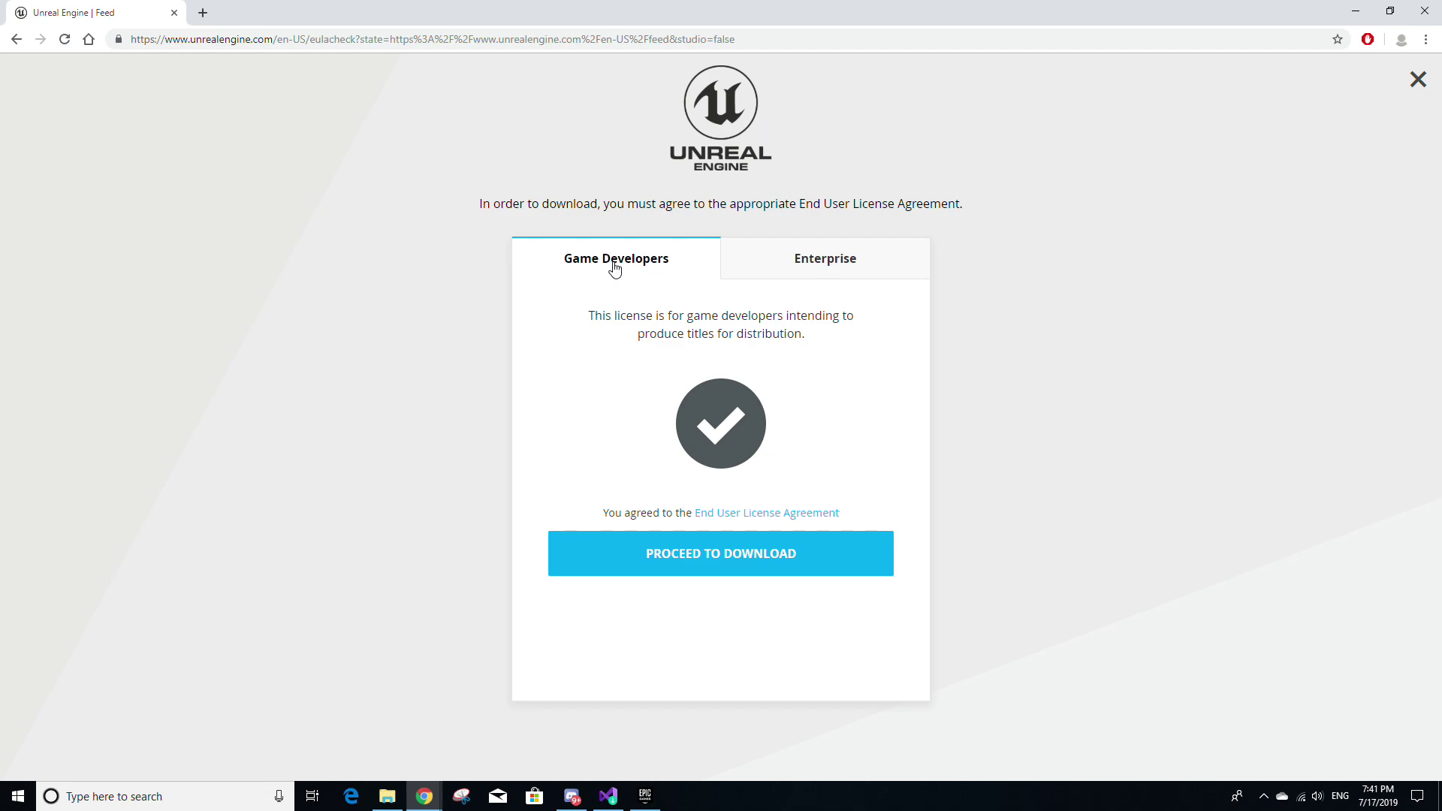
left_click(778, 262)
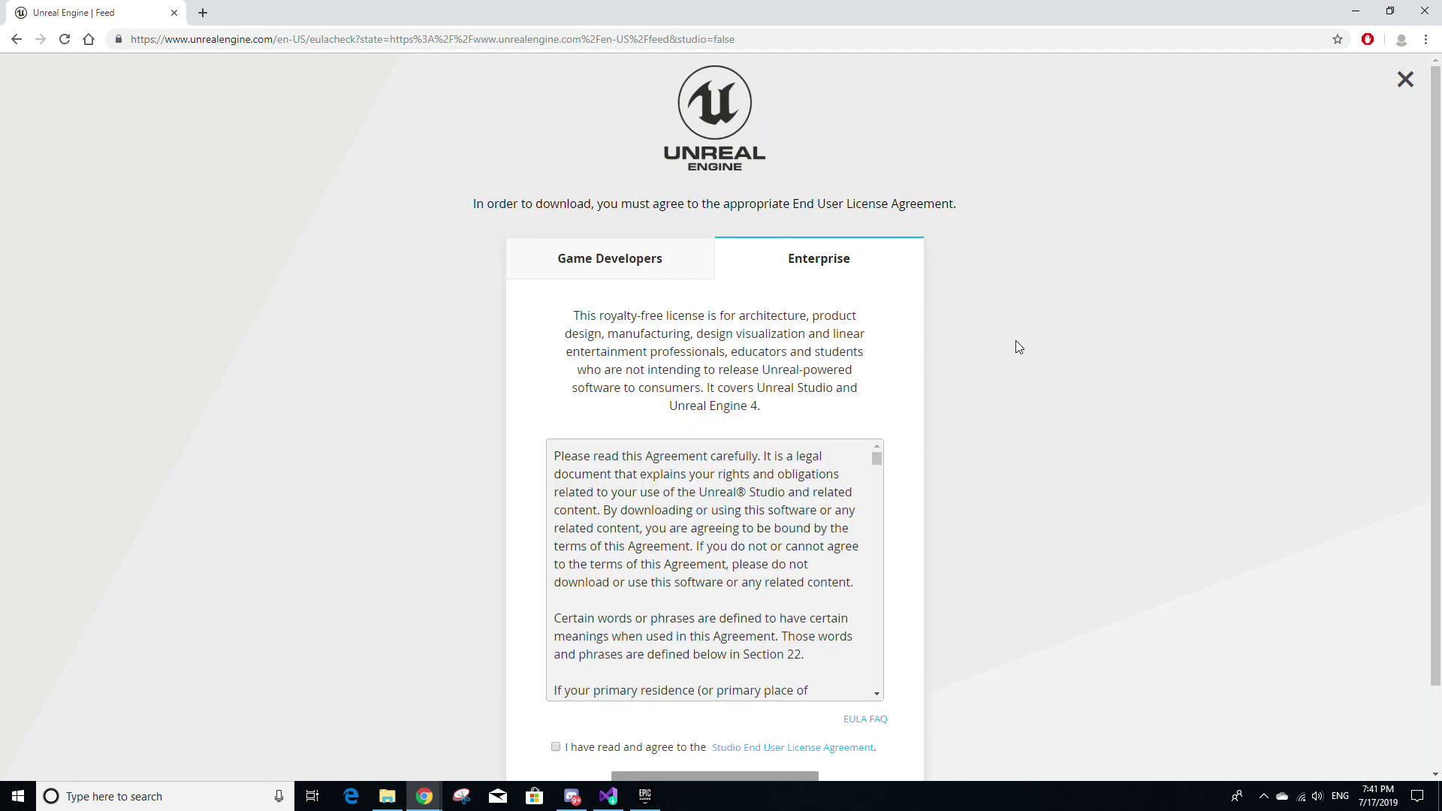
Tick the agree checkbox and accept the End User License Agreement
scroll(1022, 360, "down", 1)
scroll(761, 433, "down", 3)
scroll(721, 491, "down", 3)
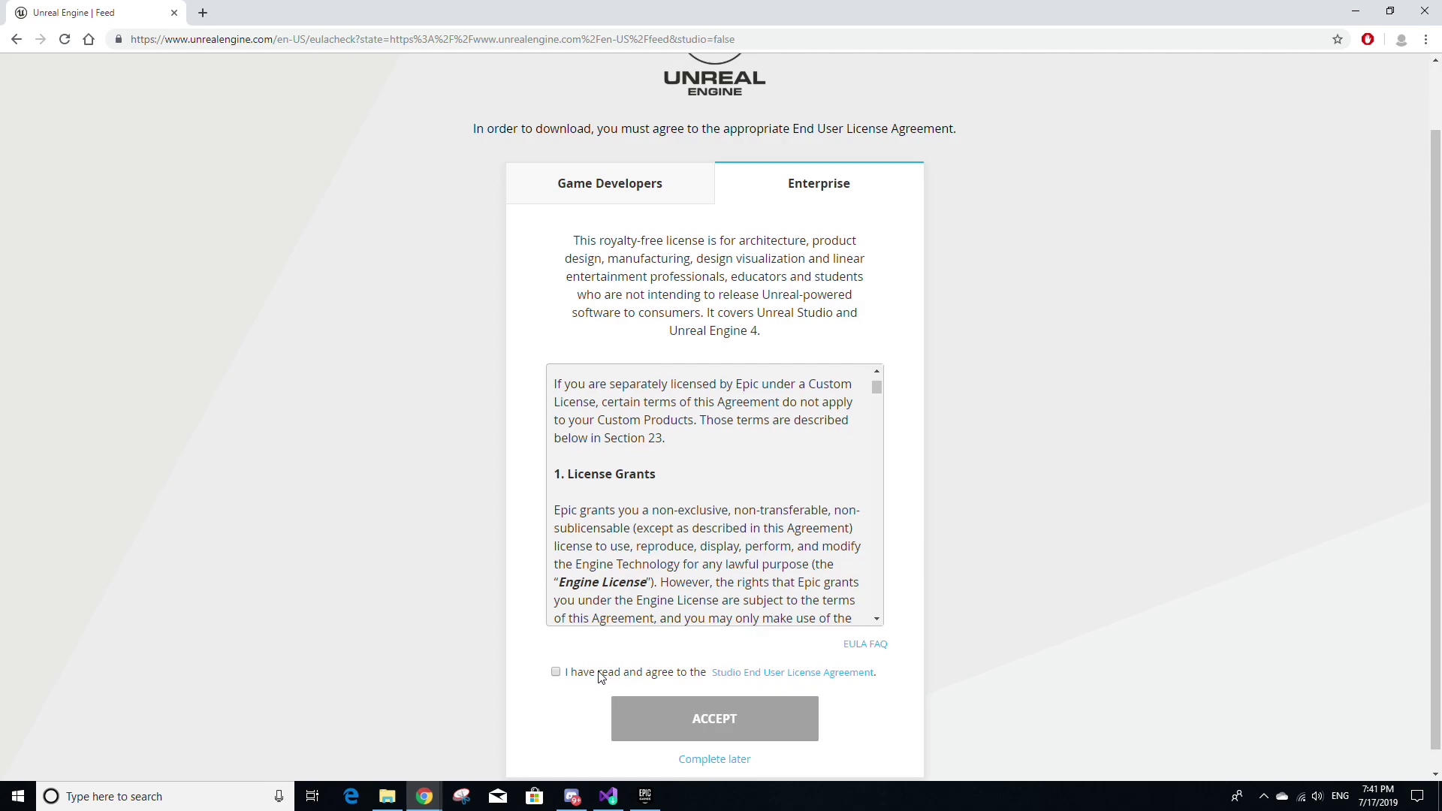
left_click(556, 673)
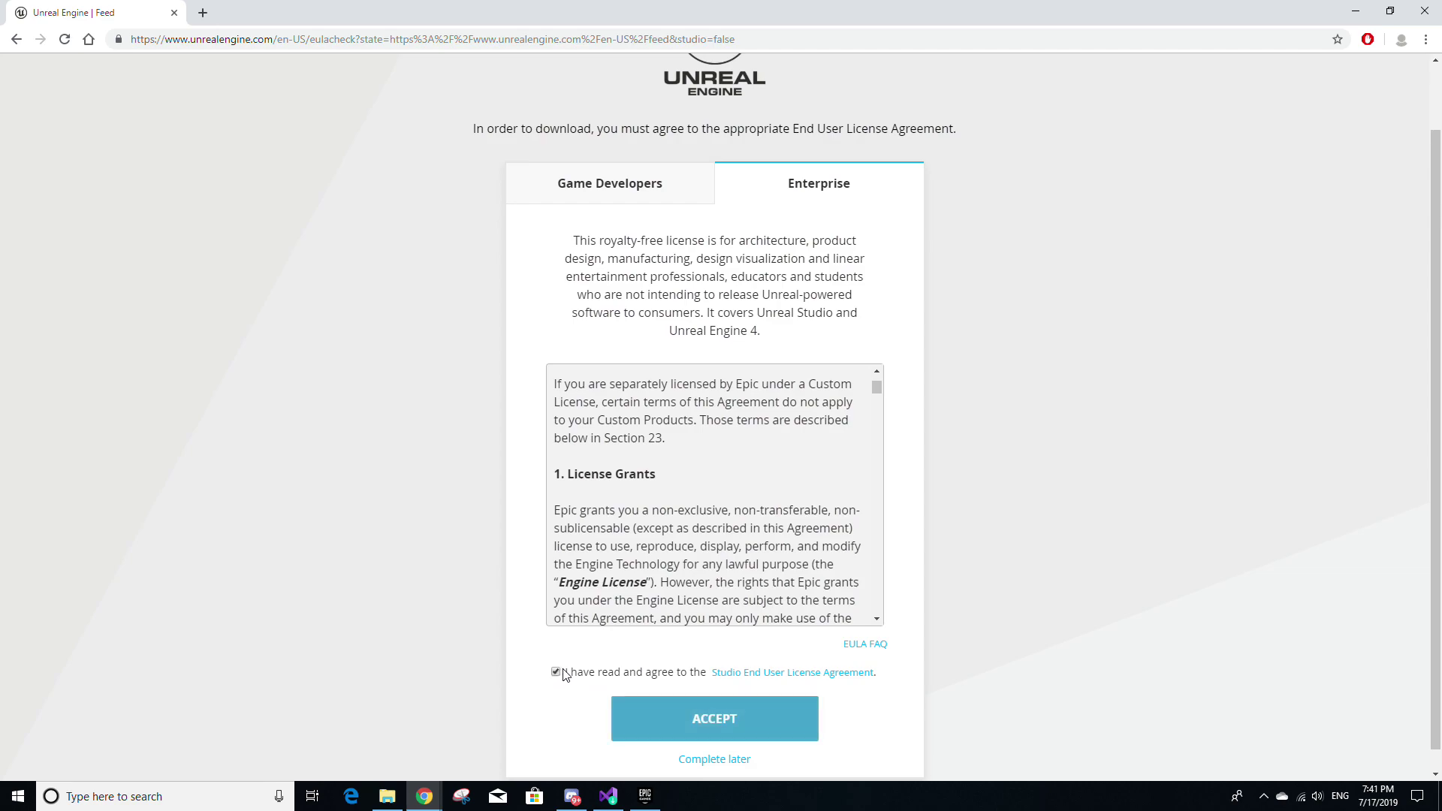
left_click(675, 719)
left_click(628, 185)
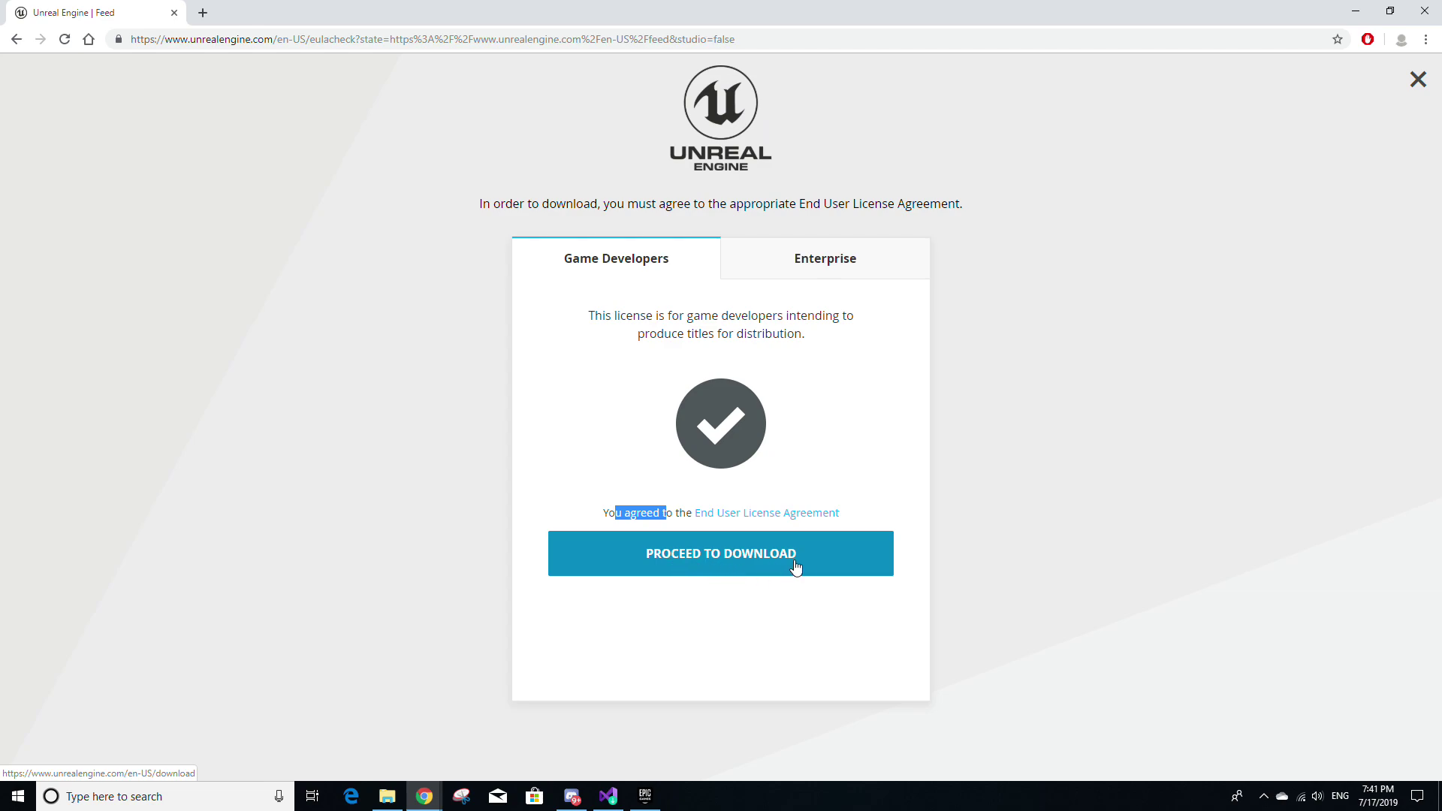
Download EpicInstaller and install the Epic Games Launcher to the default folder, allowing admin changes
left_click(837, 566)
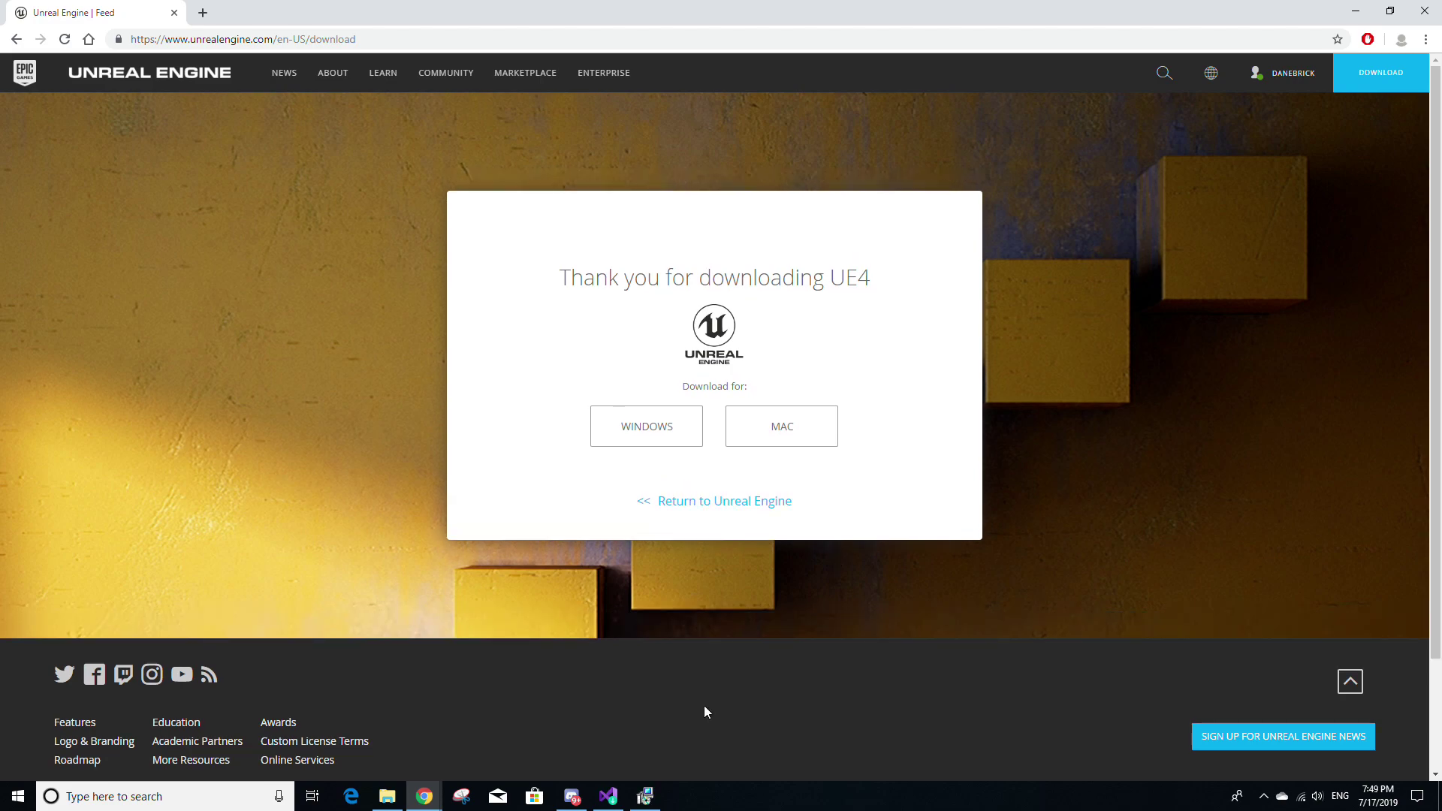
left_click(391, 796)
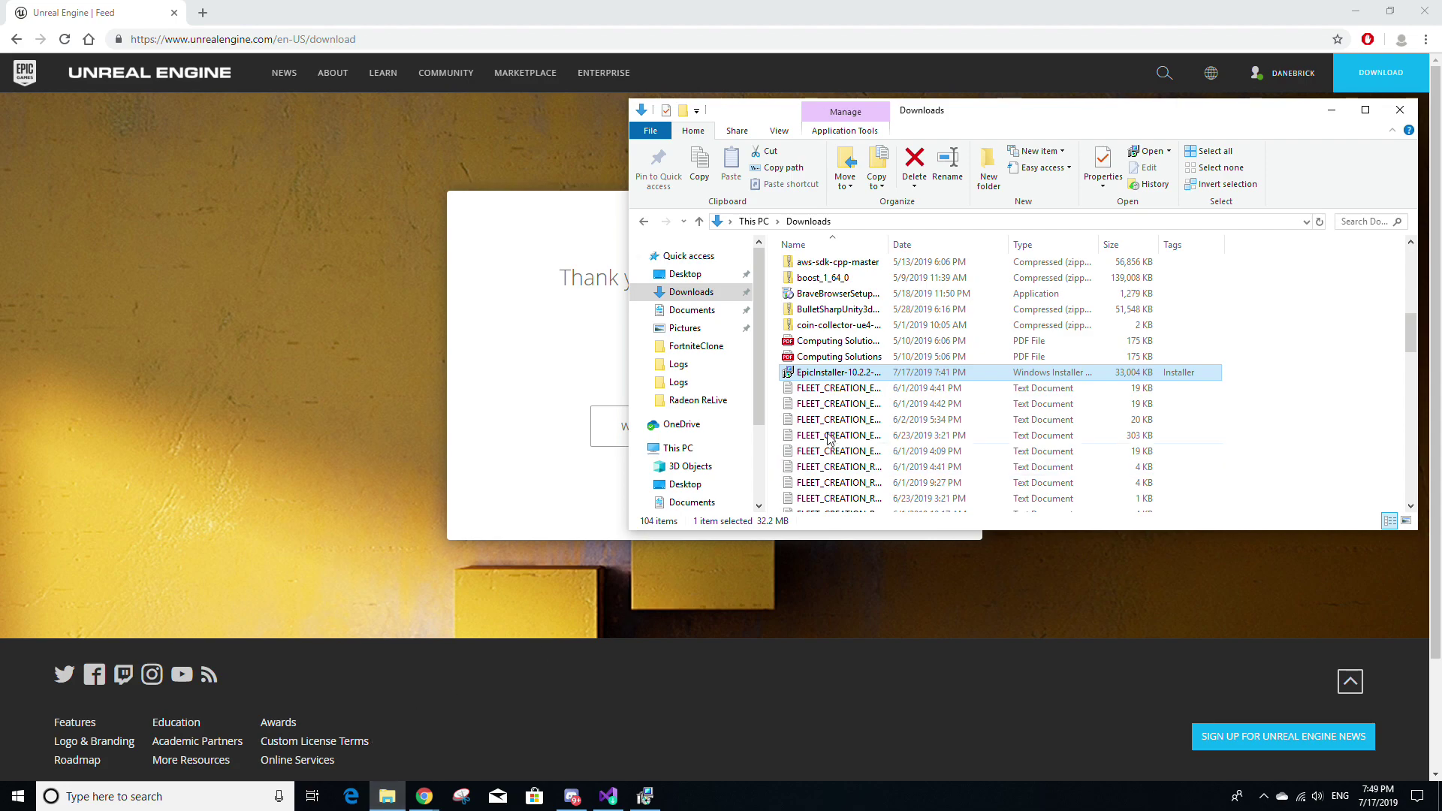
left_click(644, 796)
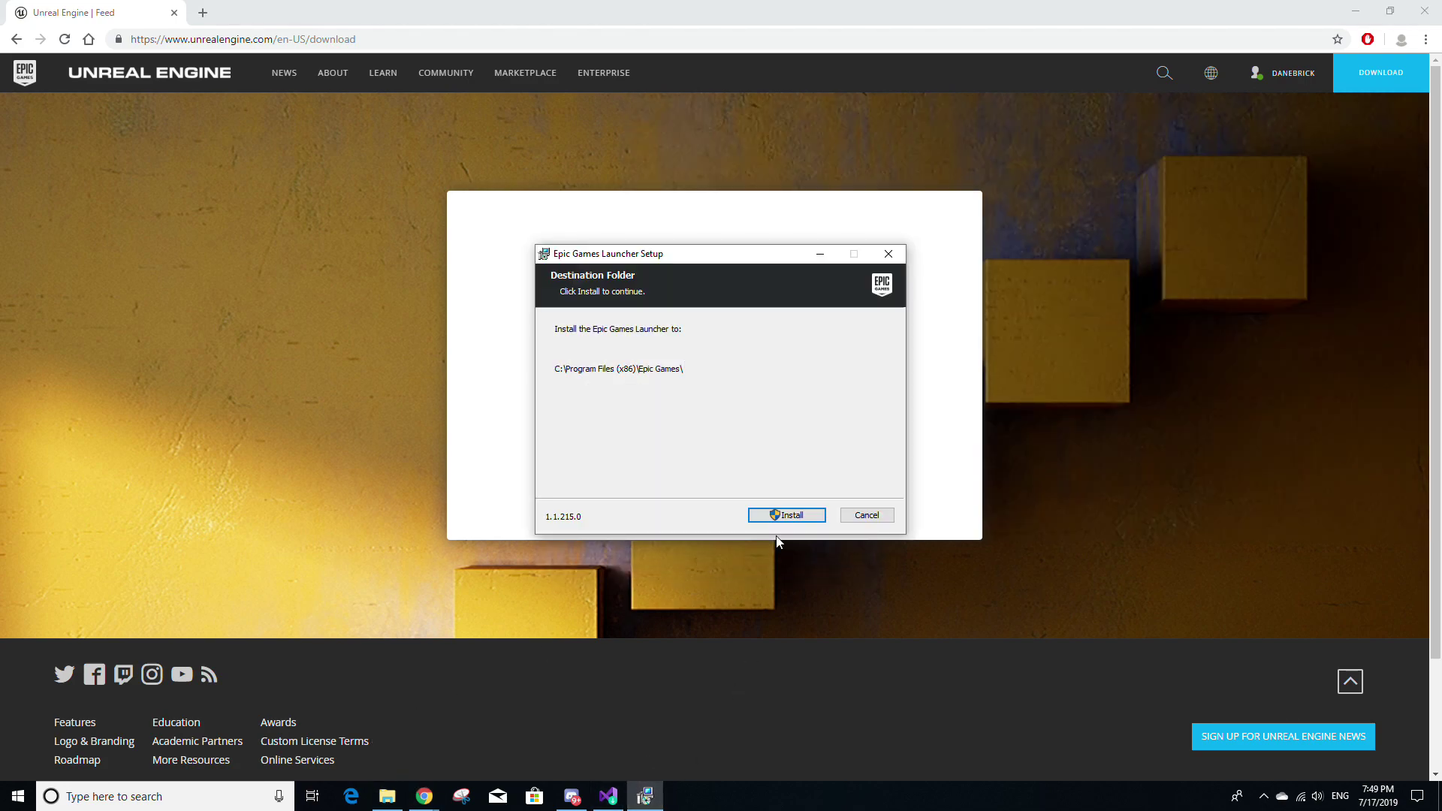
left_click(792, 515)
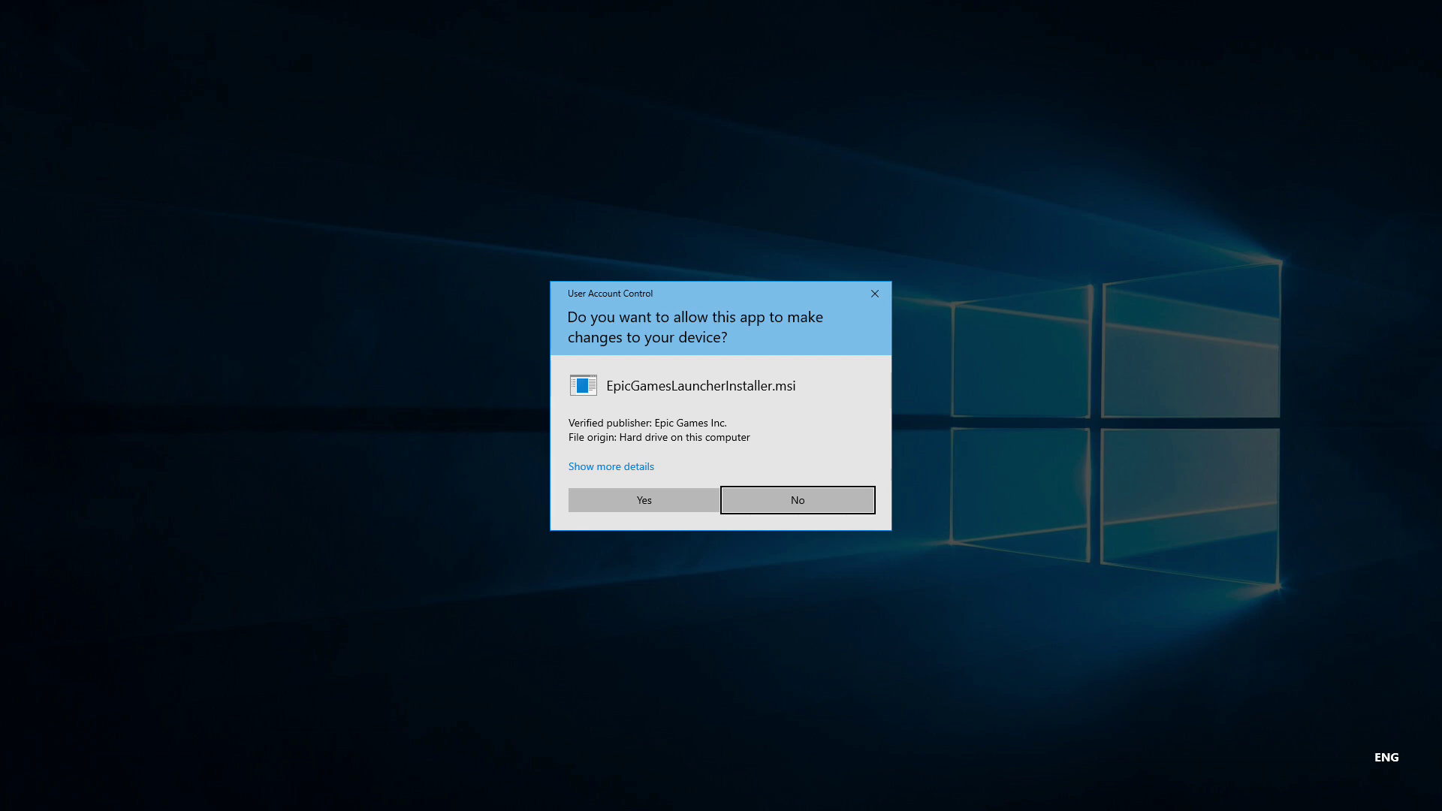
left_click(673, 502)
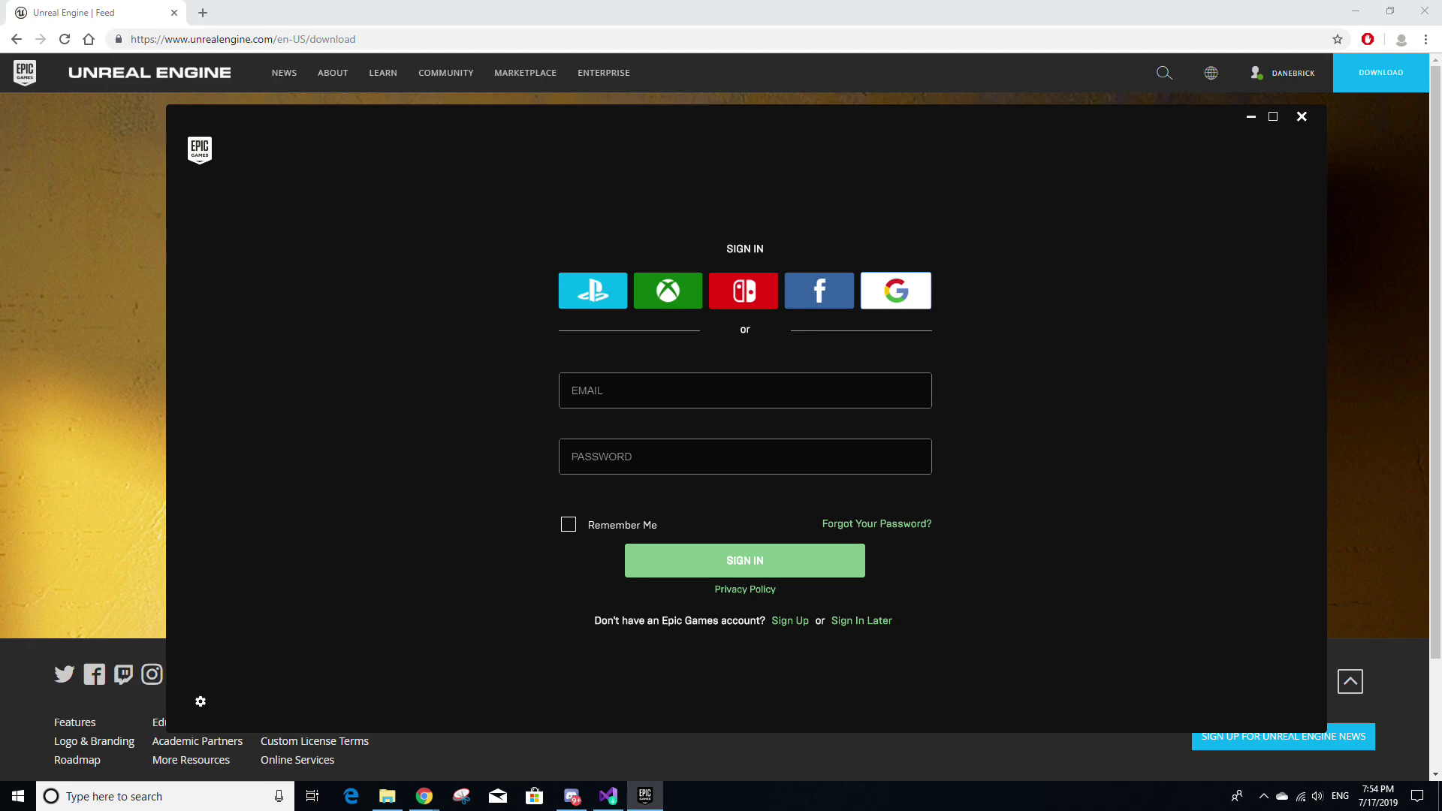
Sign in and add engine 4.22.3 from the Library, checking the C:\Program Files\Epic Games install folder
key("Tab")
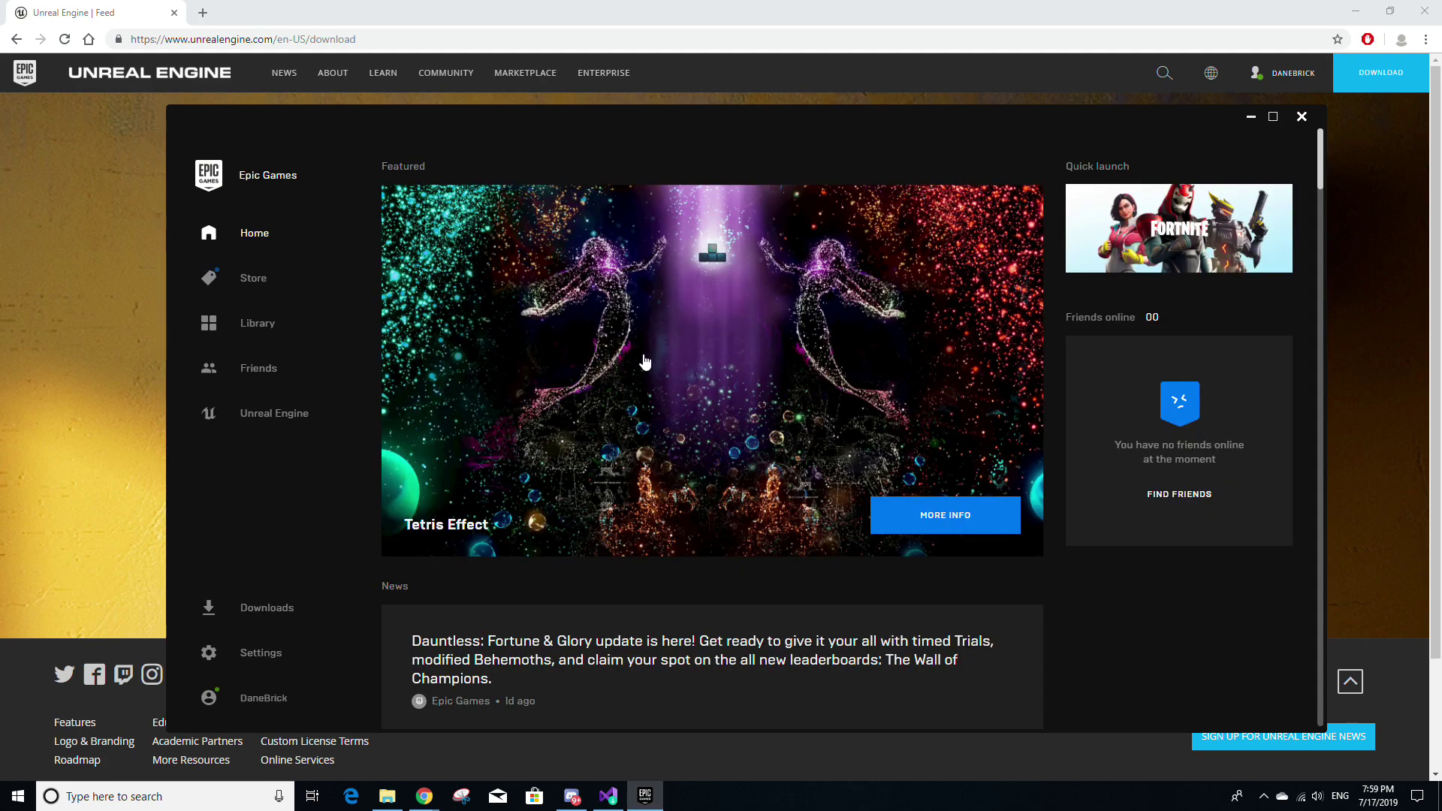
left_click(334, 416)
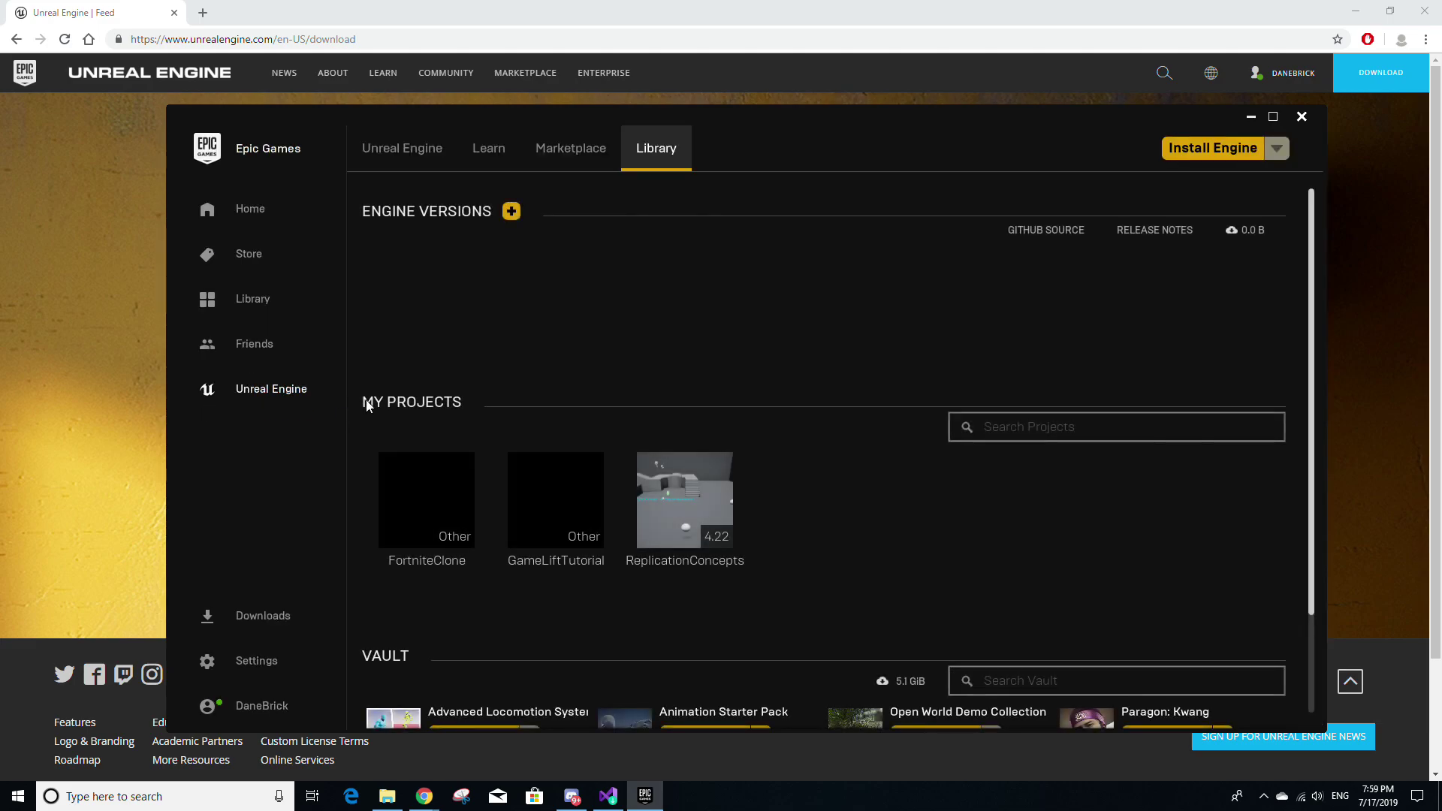
left_click(1244, 152)
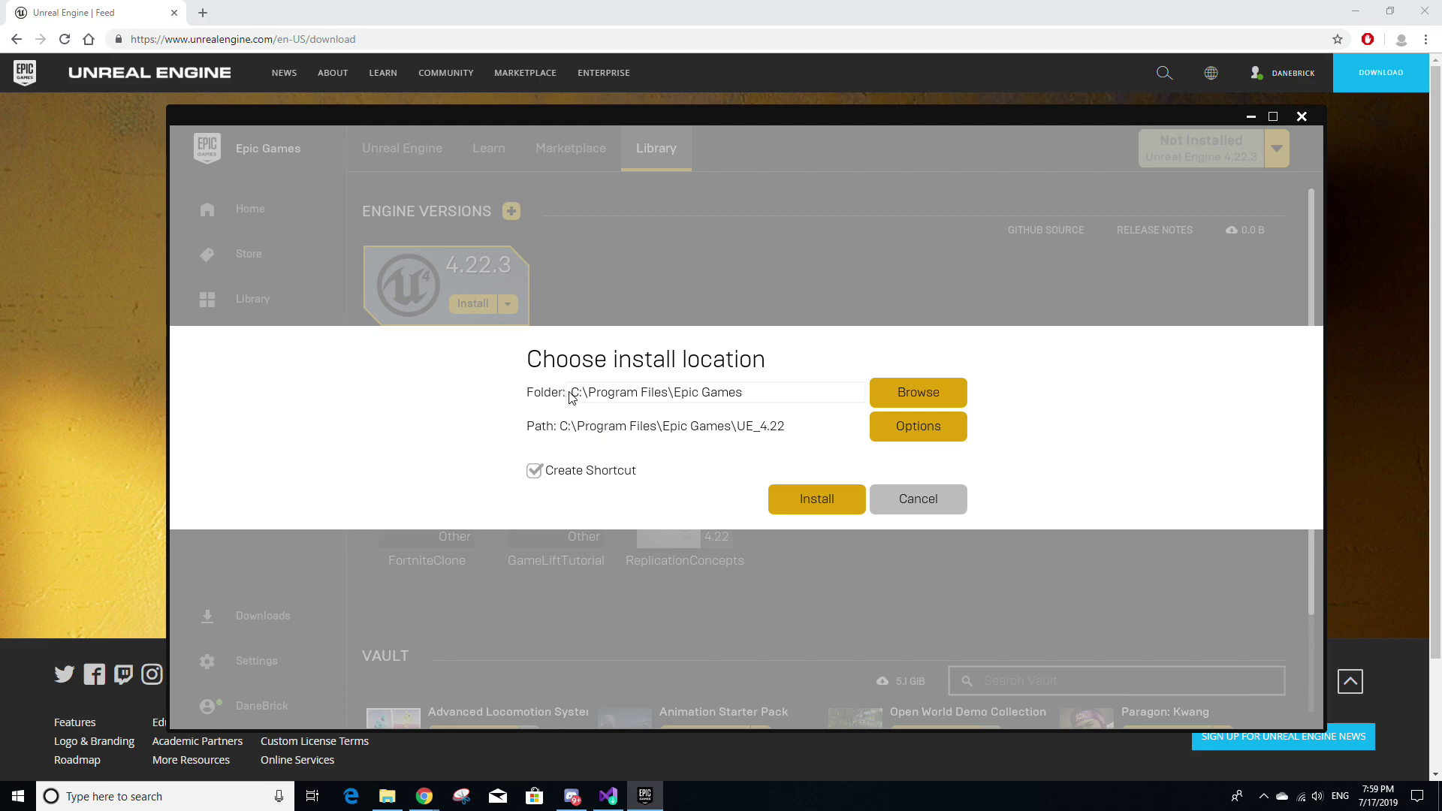
left_click_drag(759, 394, 570, 393)
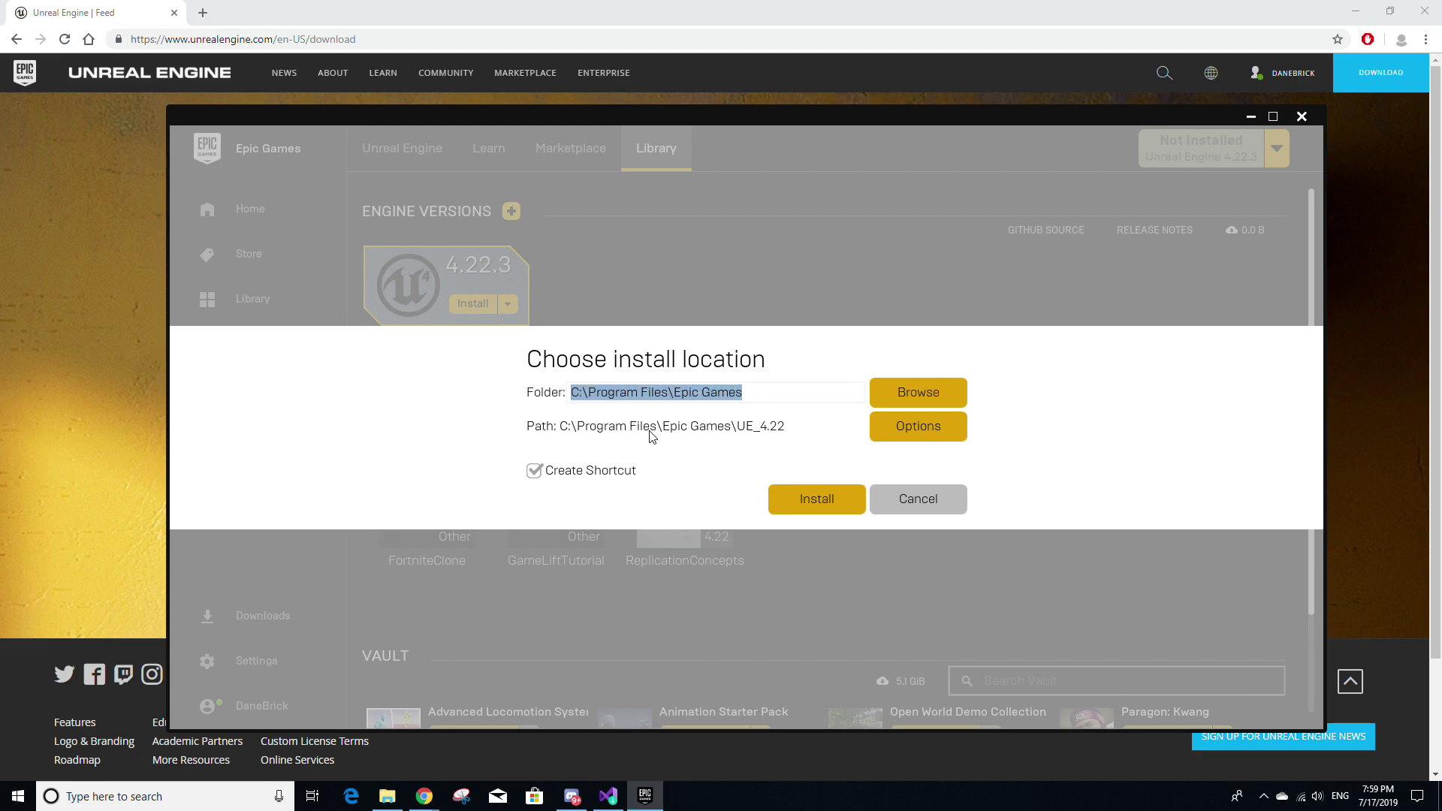
Start installing Unreal Engine 4.22.3 and approve the User Account Control prompt
left_click(817, 502)
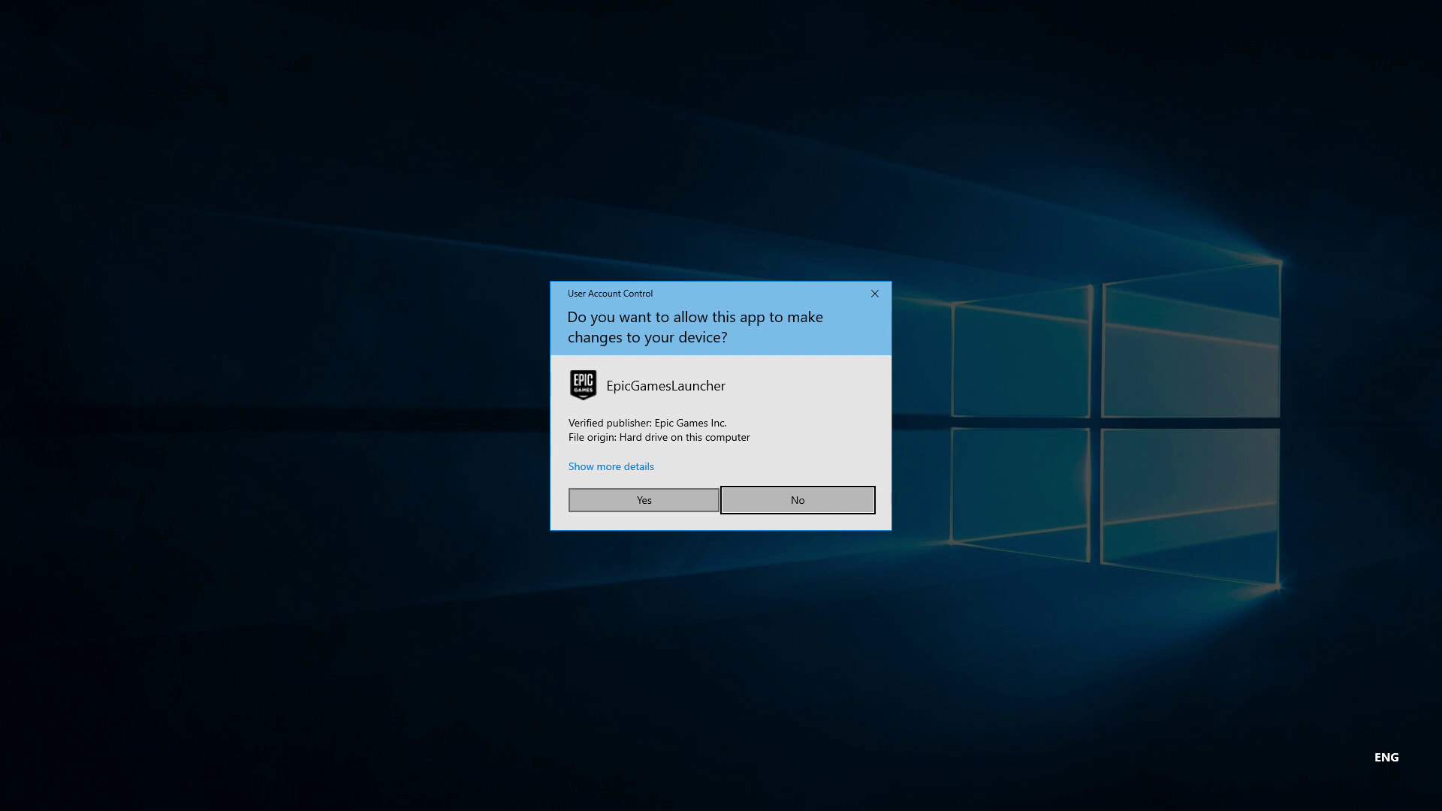
left_click(686, 500)
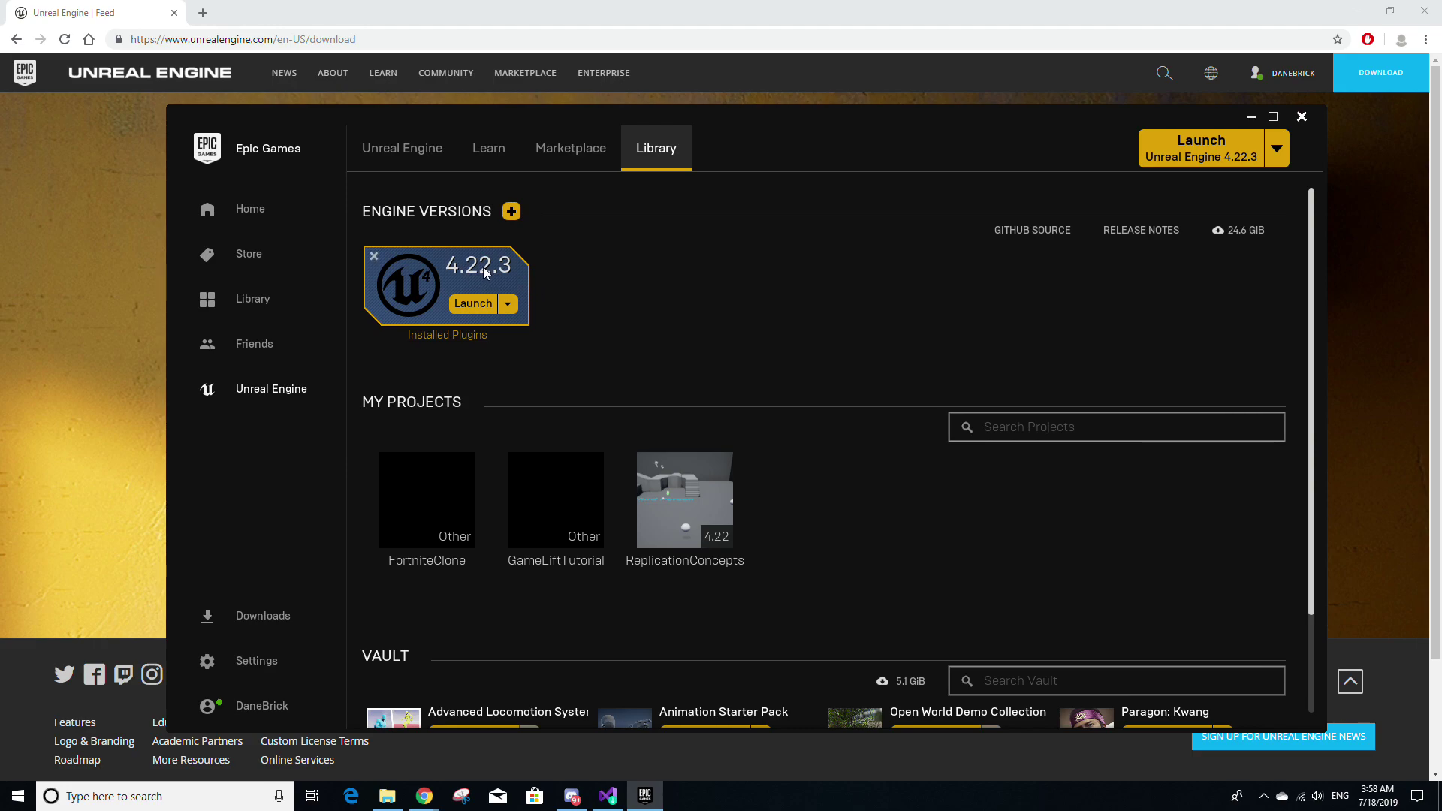
left_click(507, 214)
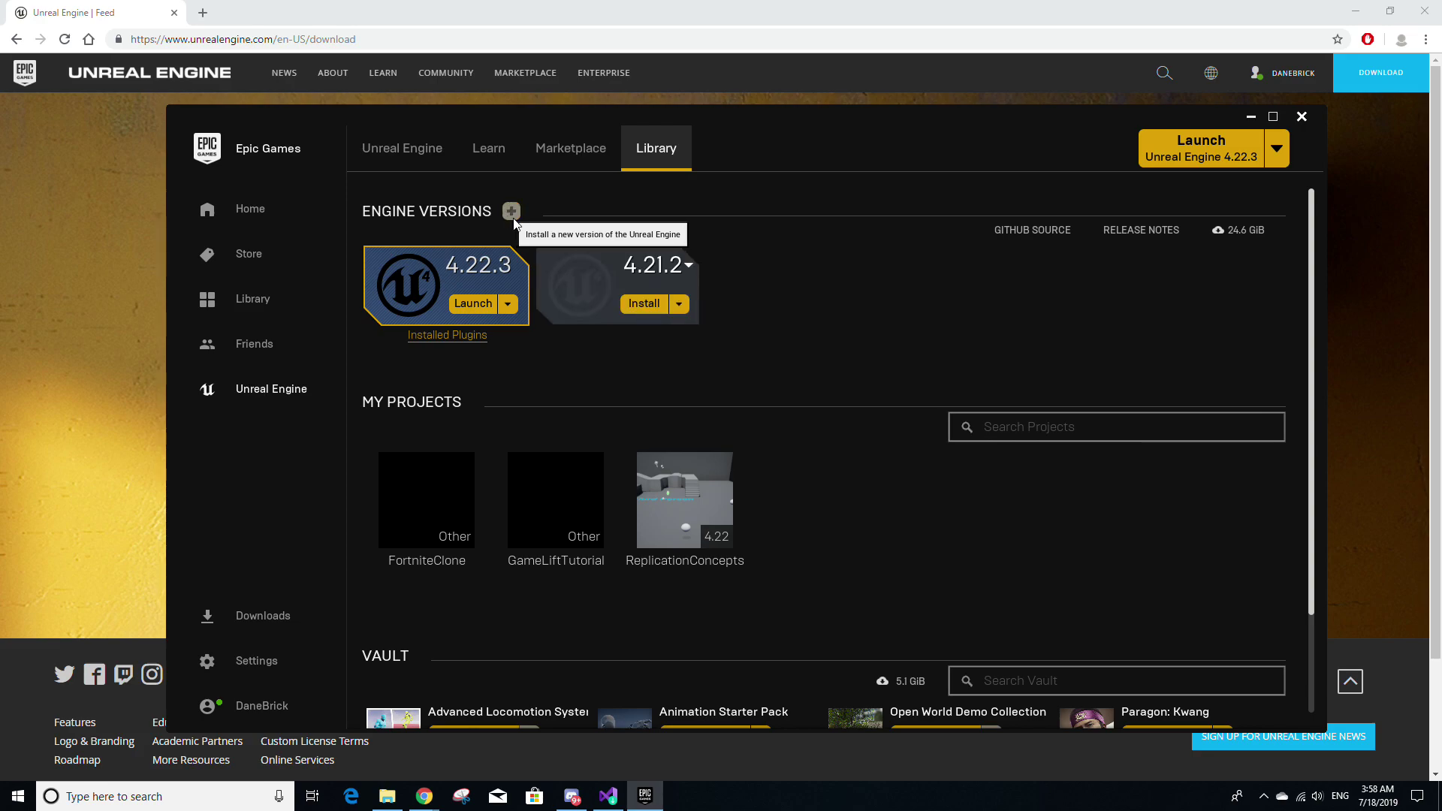
left_click(664, 270)
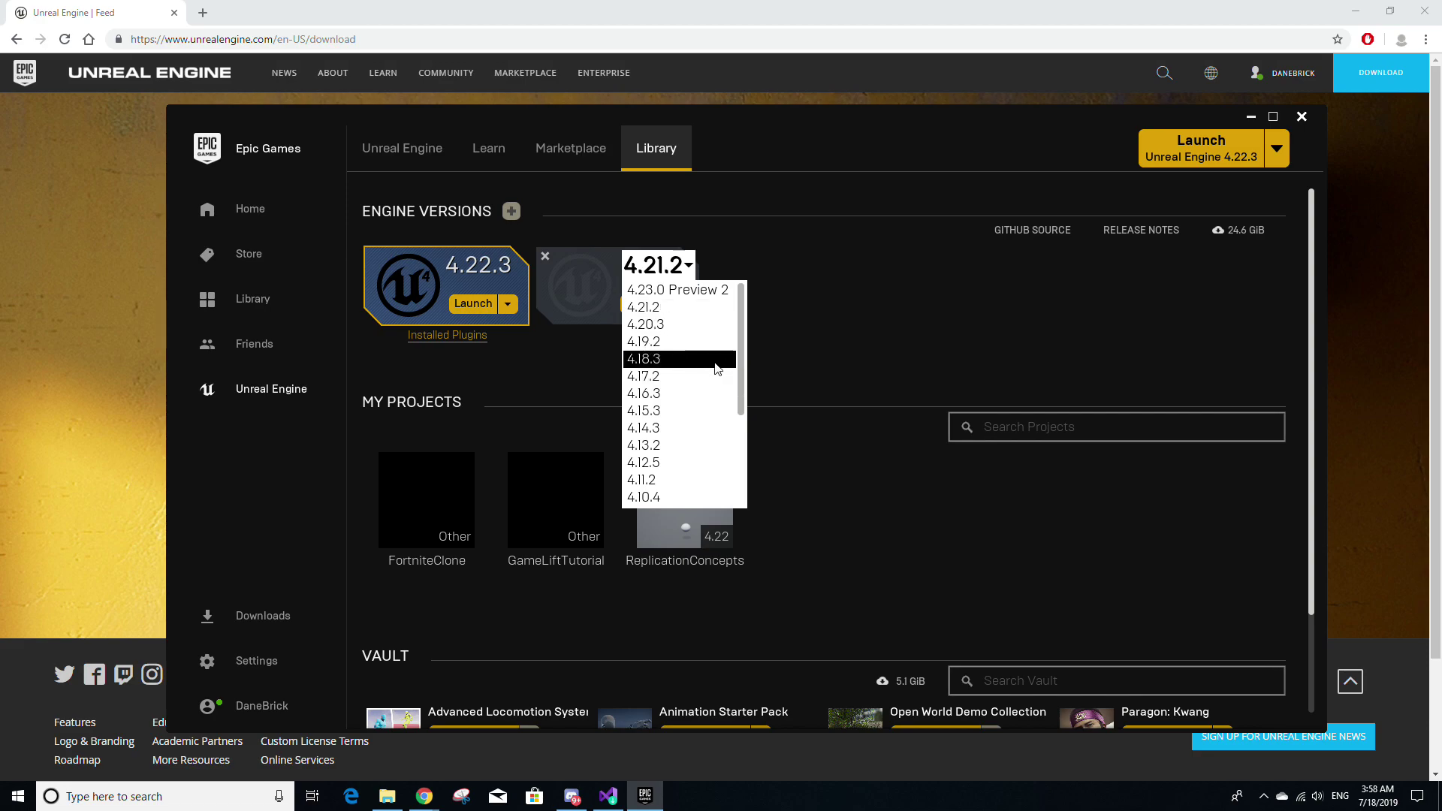
left_click(786, 330)
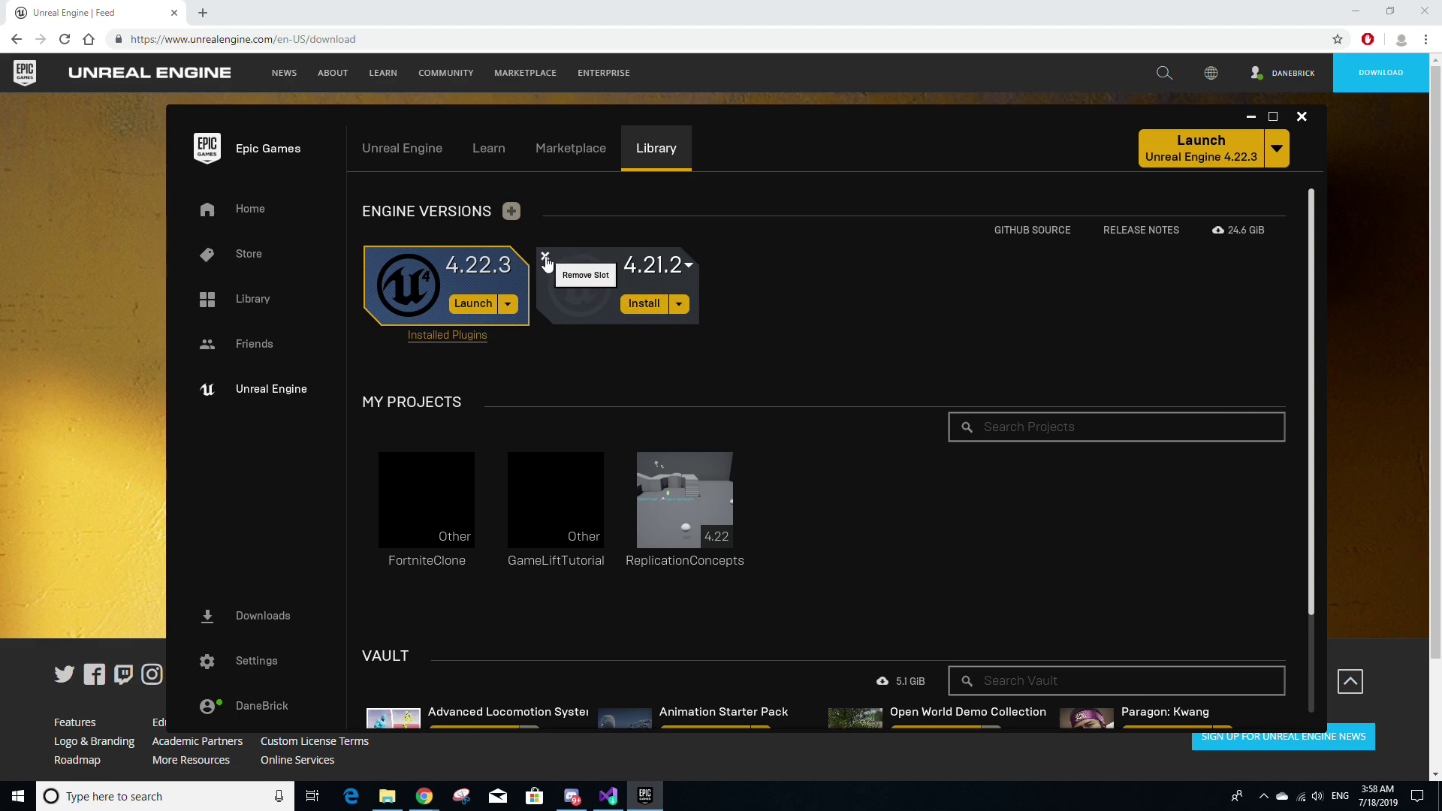
left_click(546, 256)
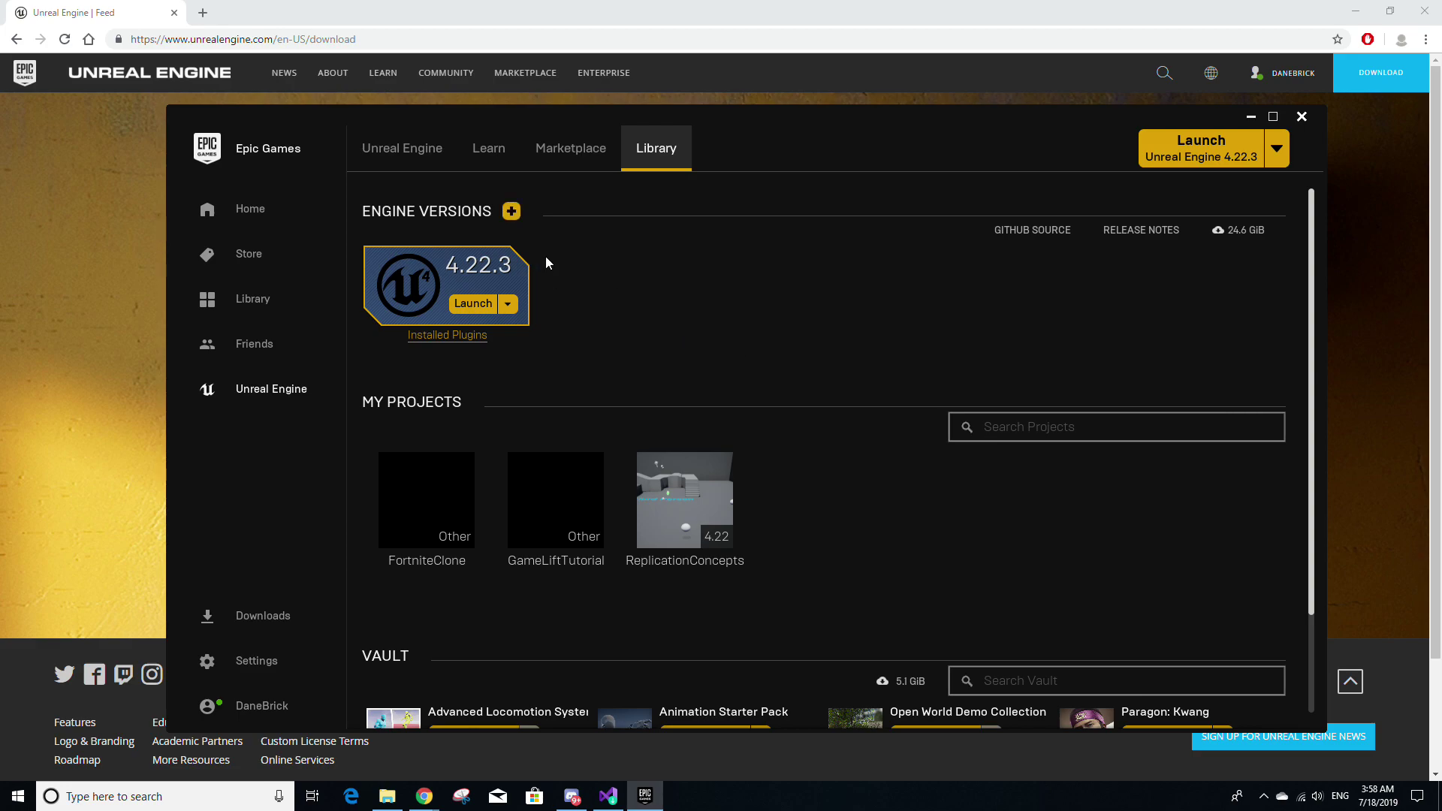
left_click(515, 314)
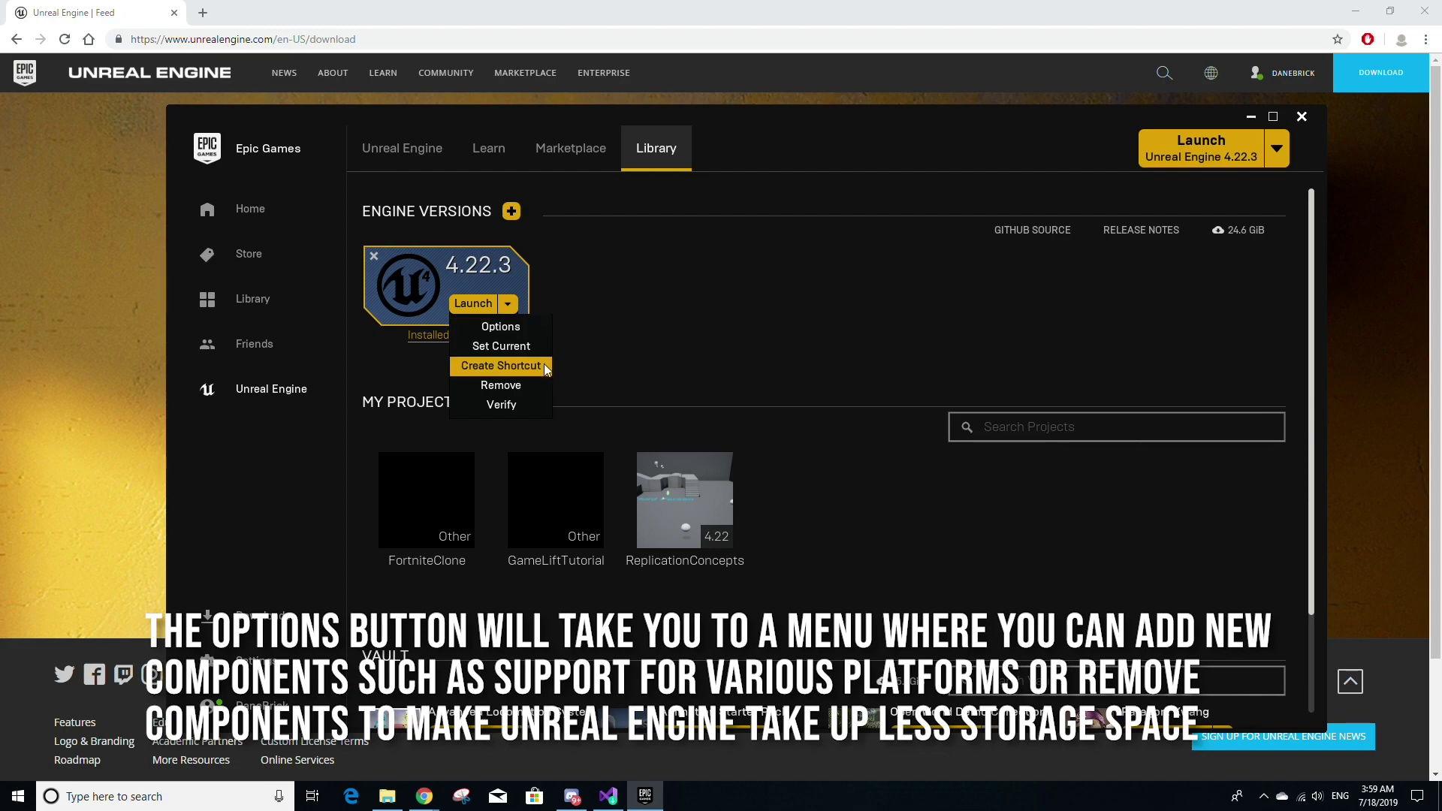
left_click(538, 404)
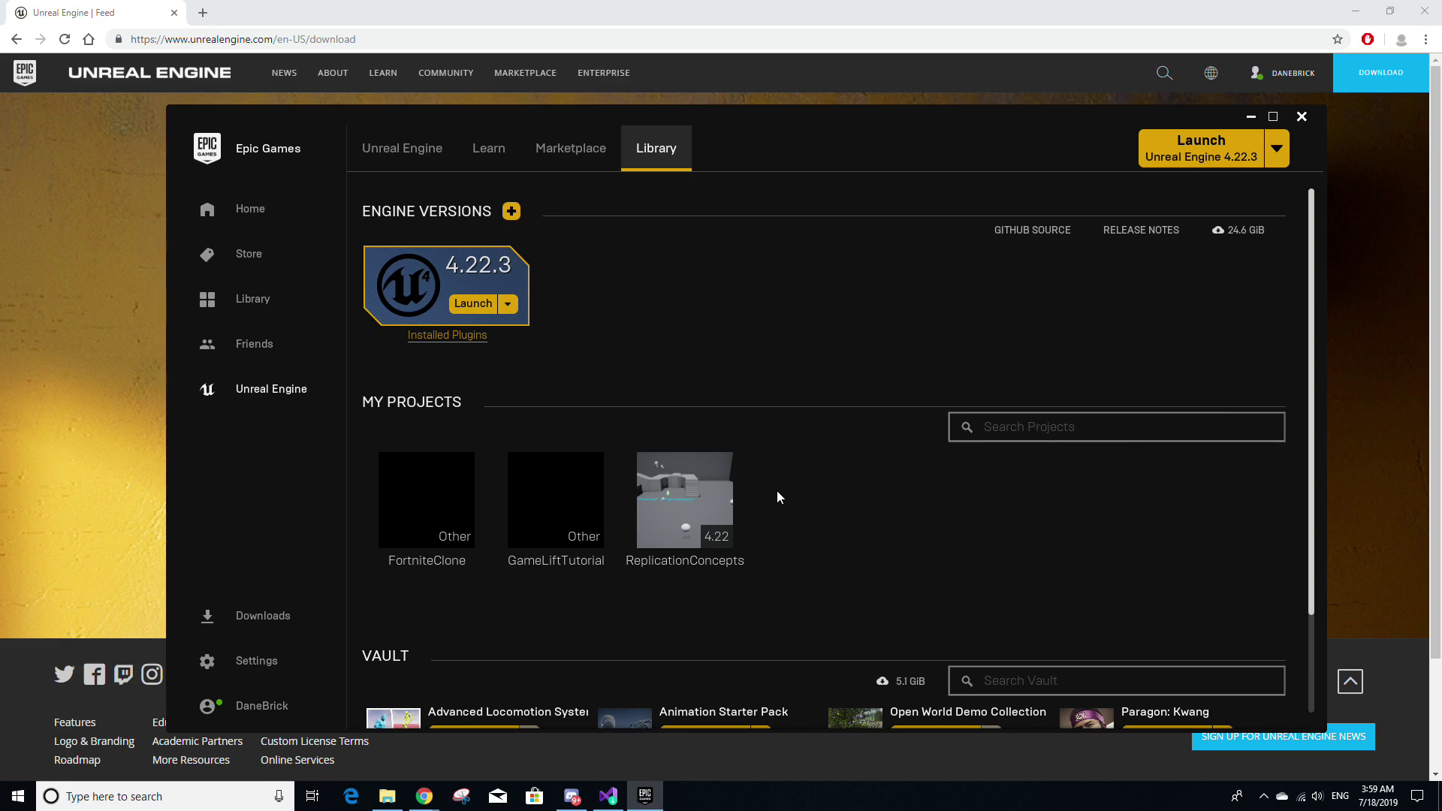
Scroll the Library down to the Vault, then switch to the Marketplace showcase
scroll(777, 493, "down", 3)
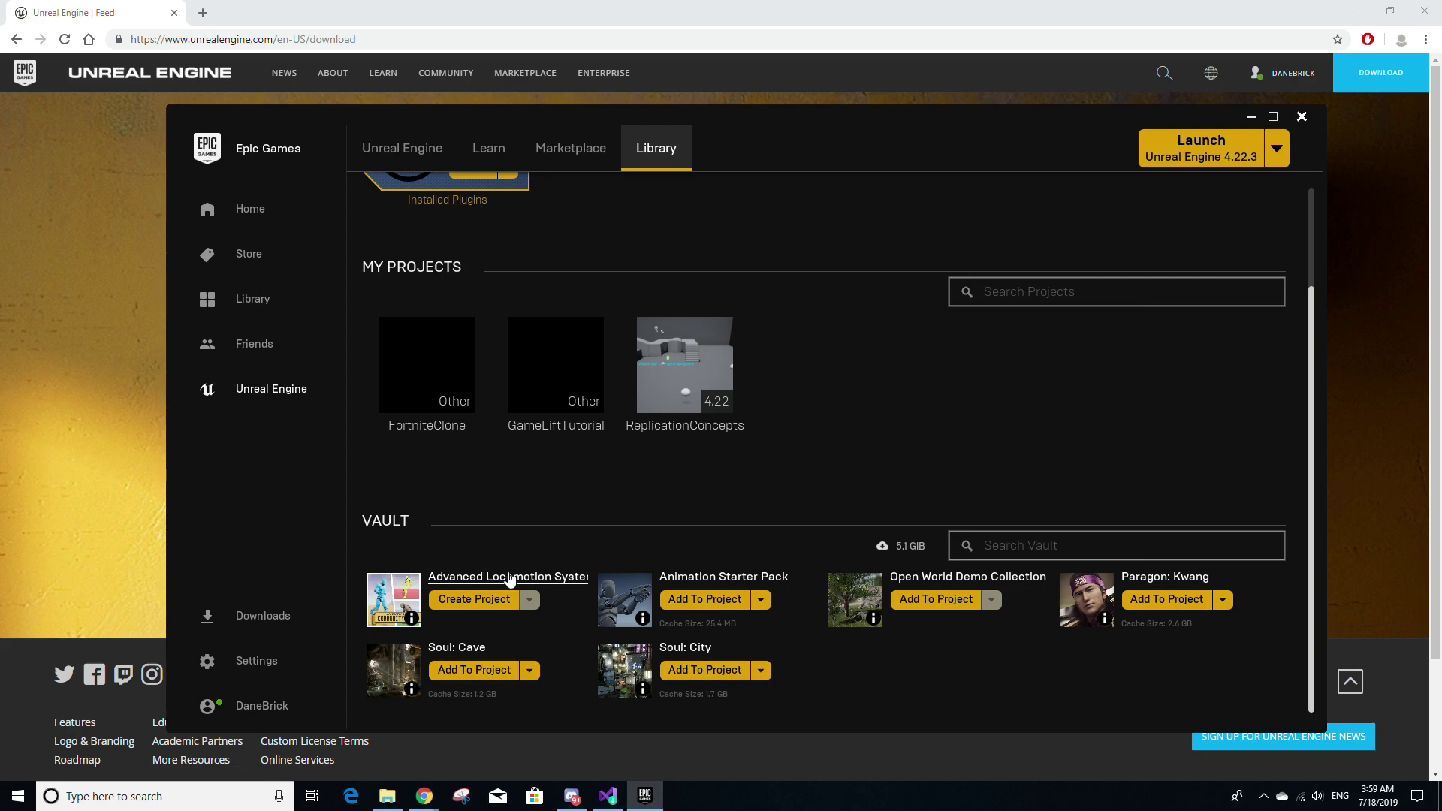
left_click(581, 156)
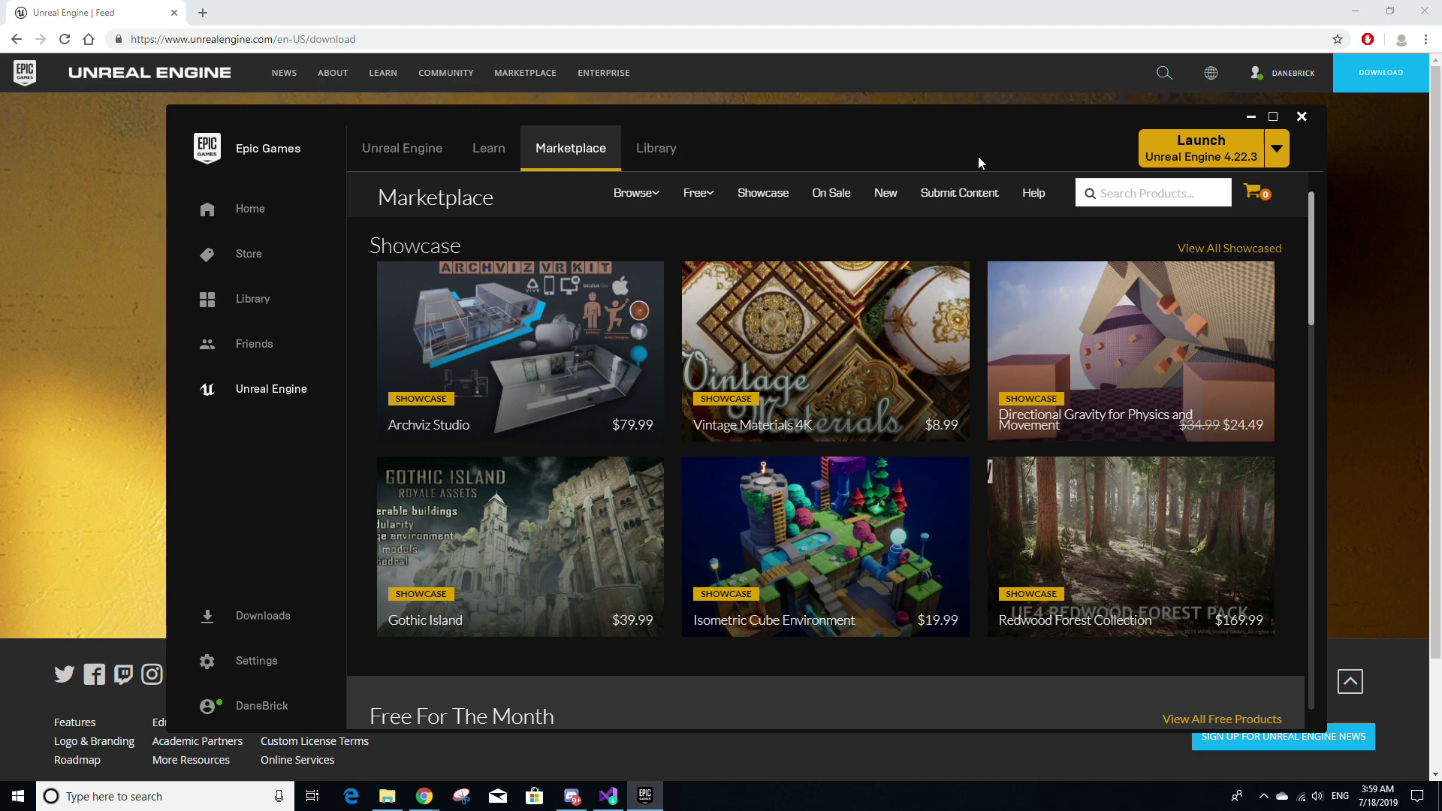
Launch Unreal Engine 4.22.3 and create a Blueprint First Person project named Test
left_click(1241, 154)
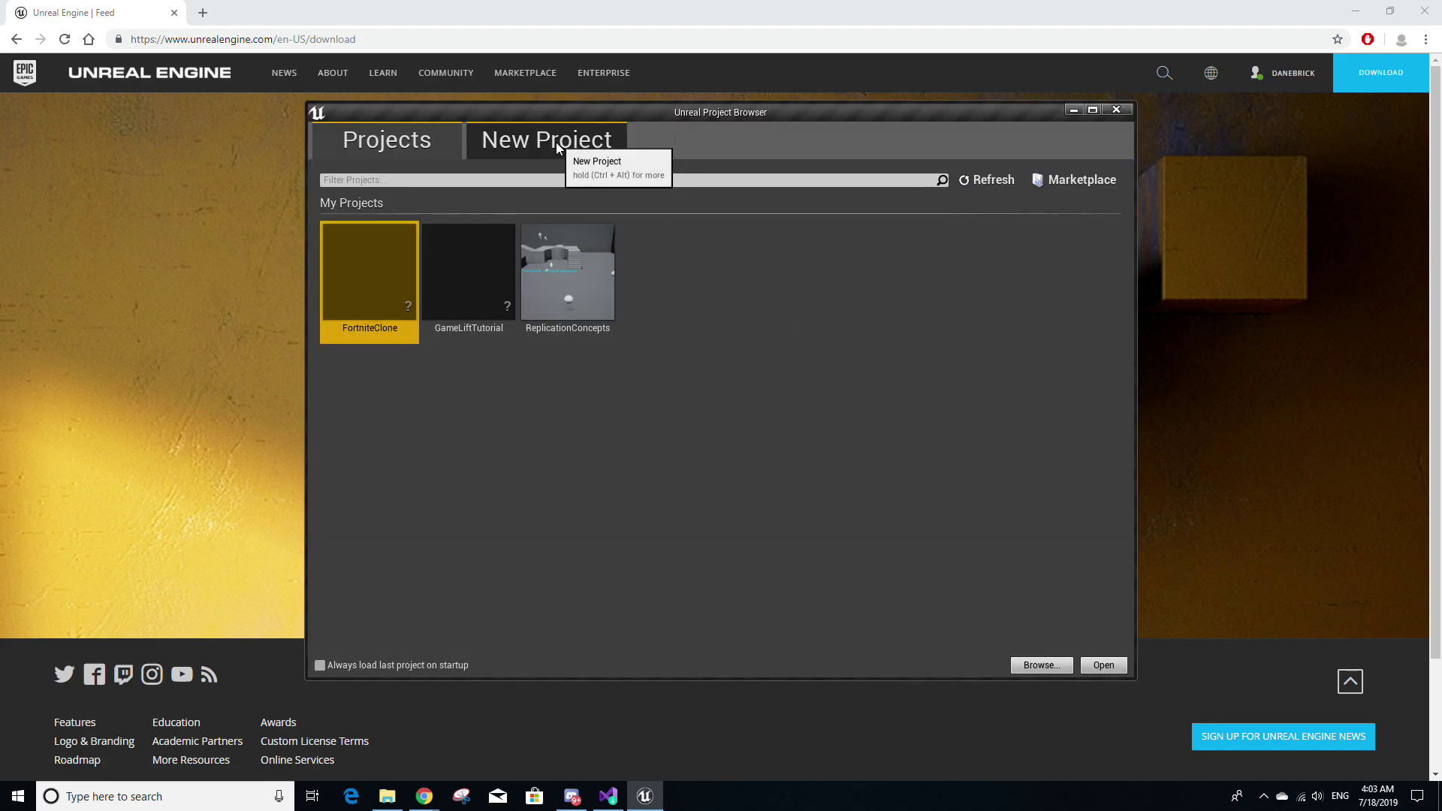
left_click(556, 148)
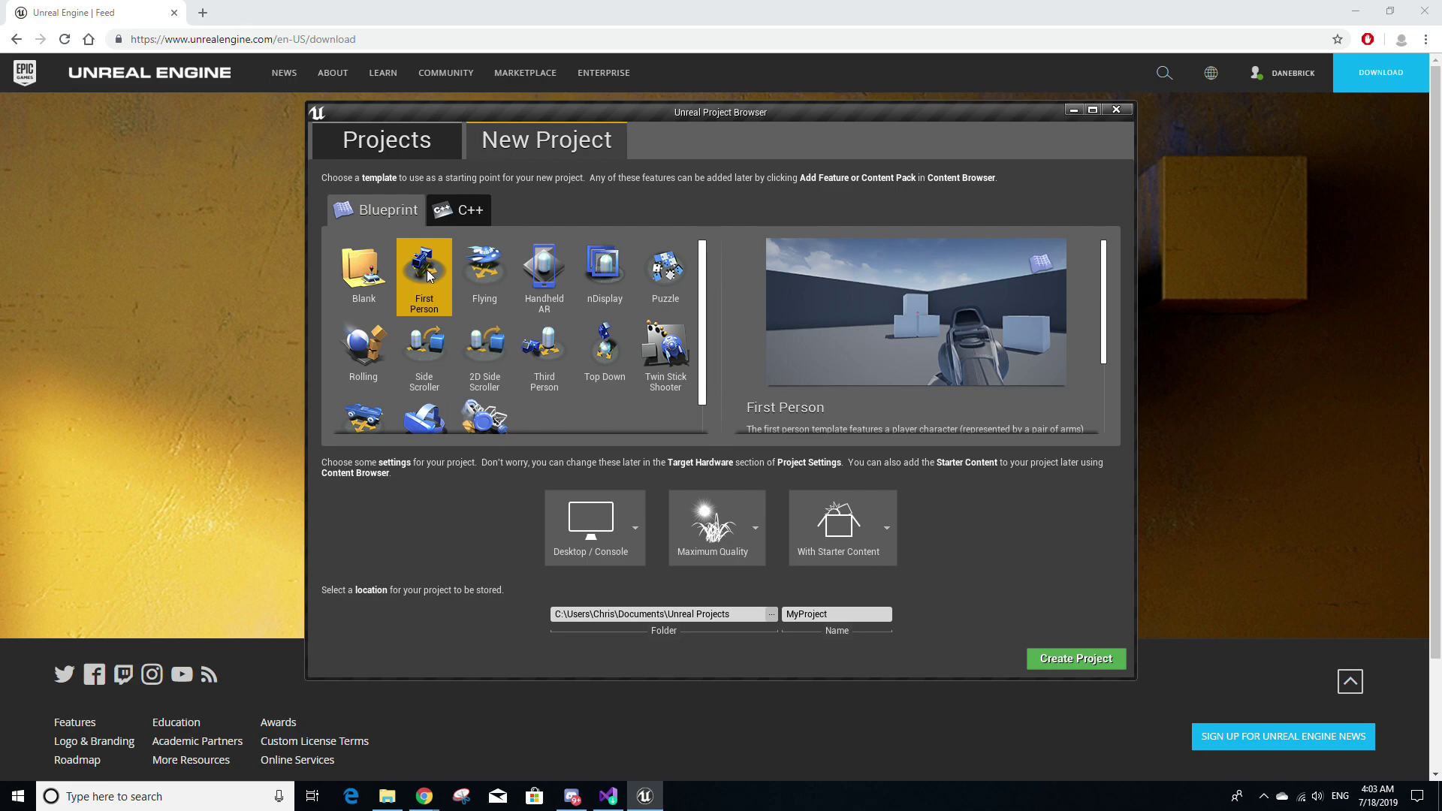
left_click(841, 614)
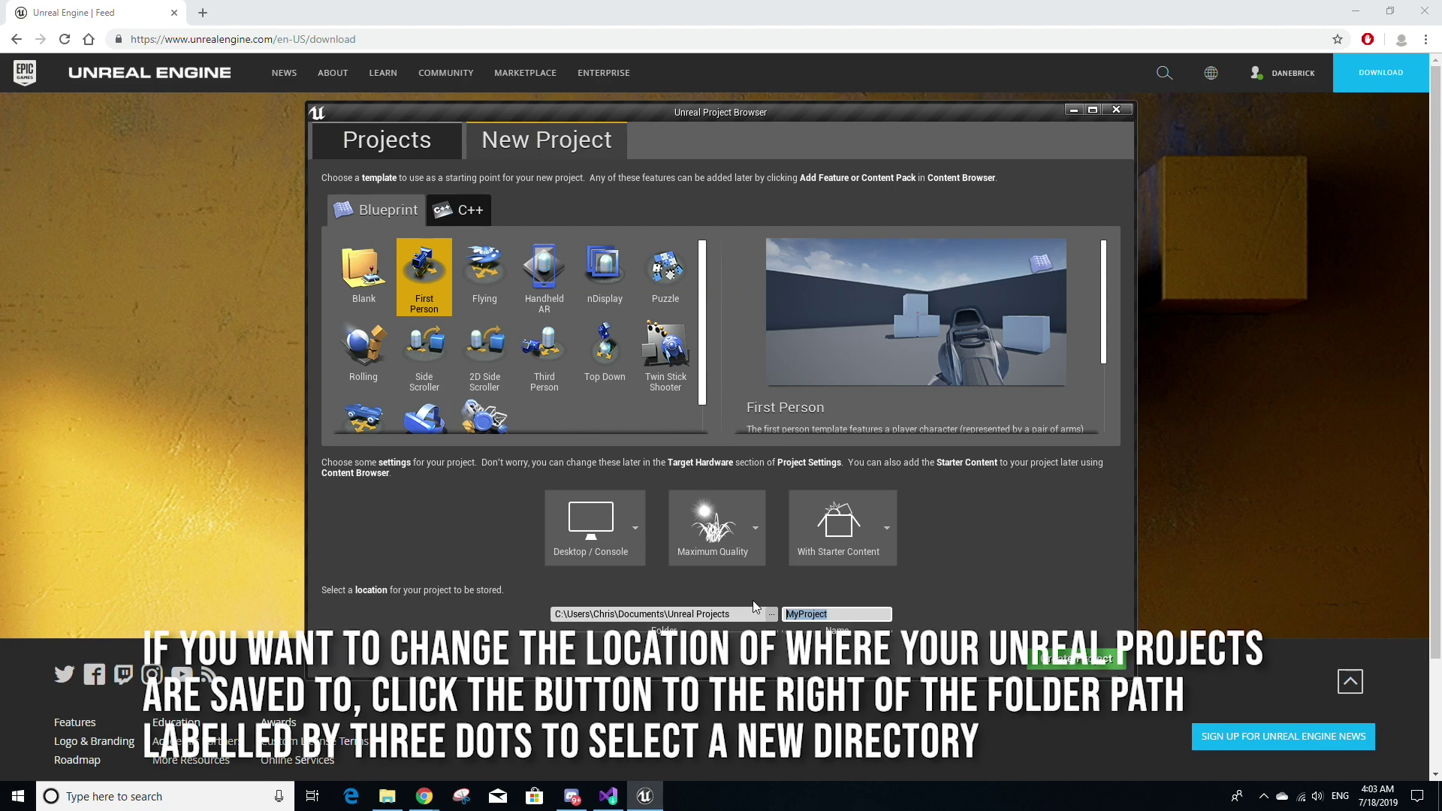
type("Test")
left_click(1111, 664)
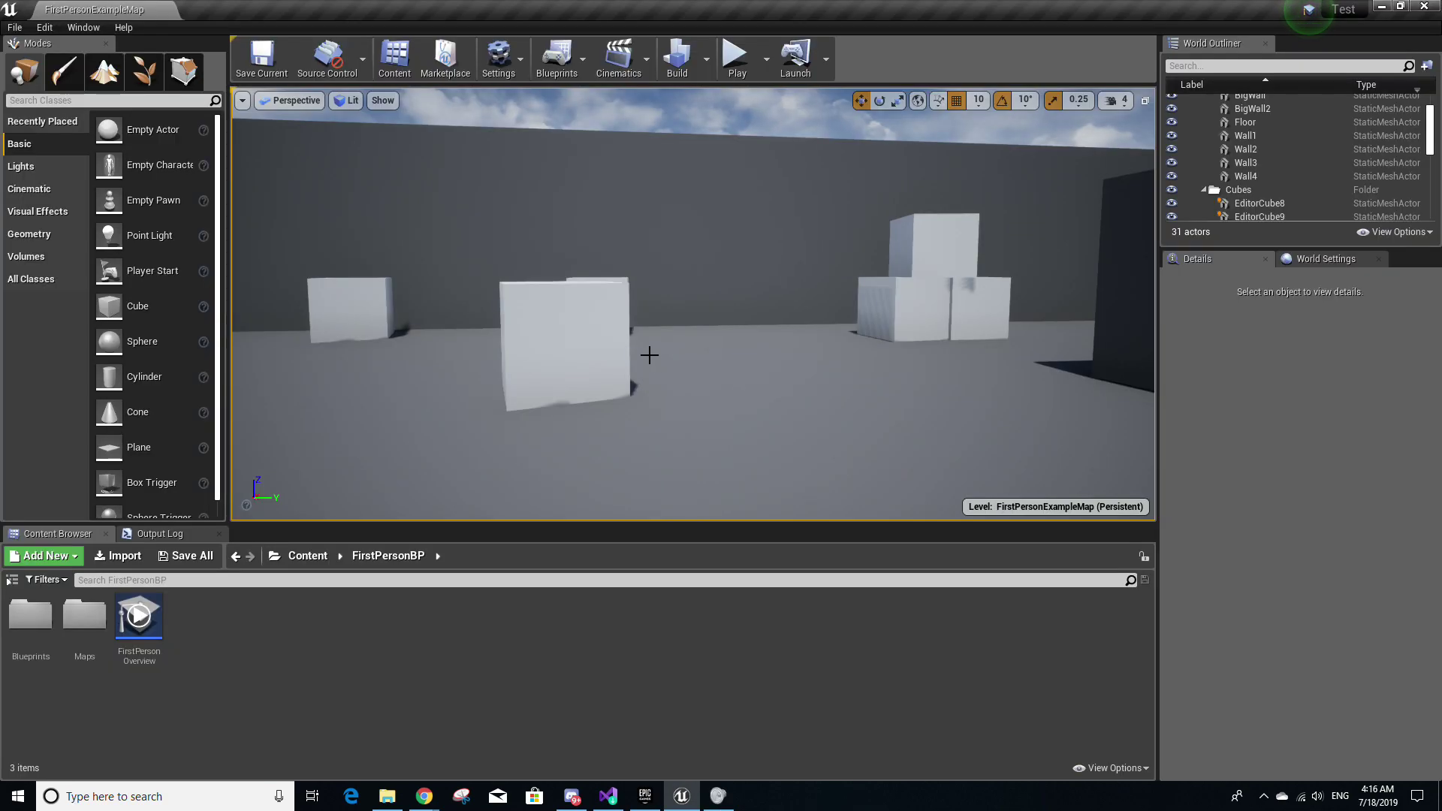
left_click(738, 60)
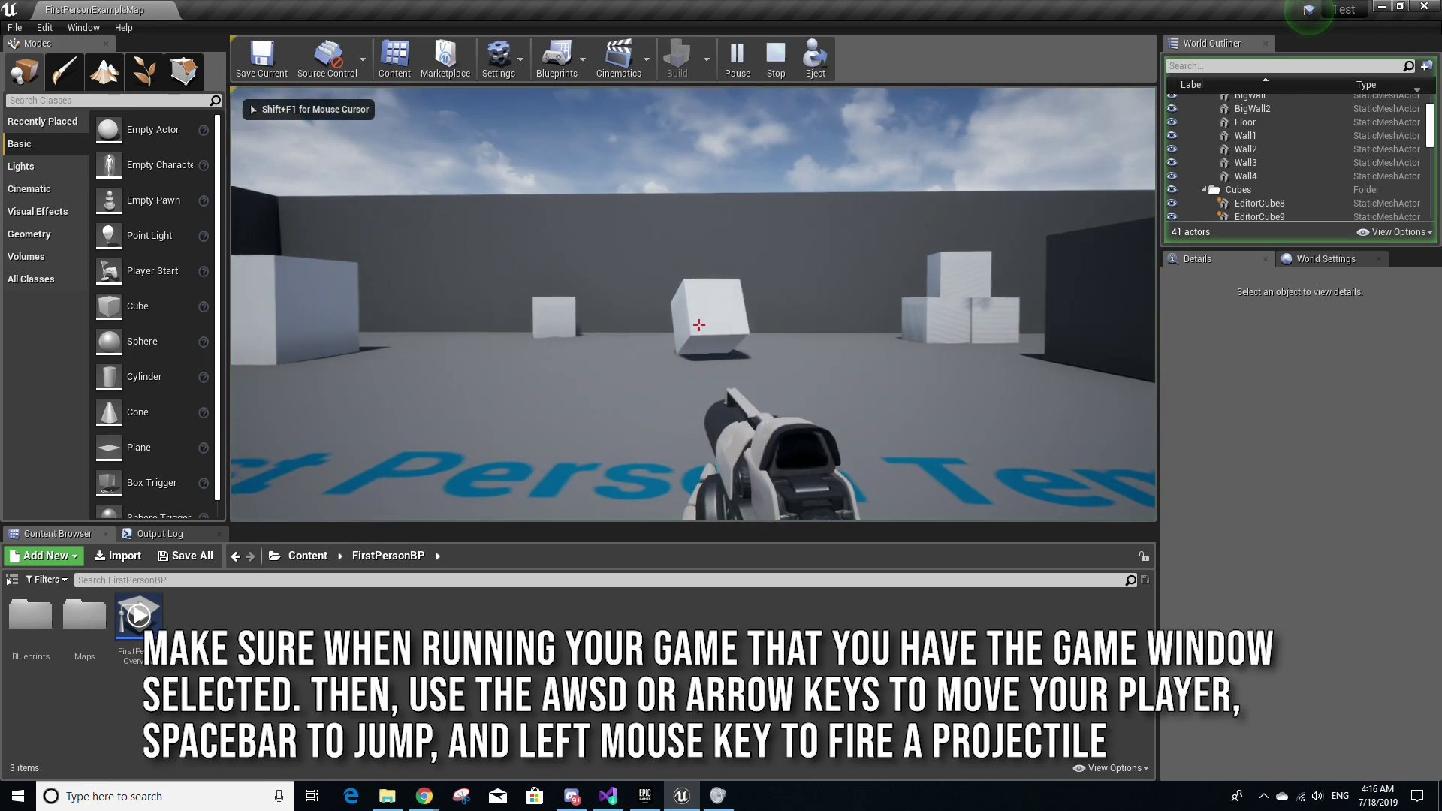
key("w")
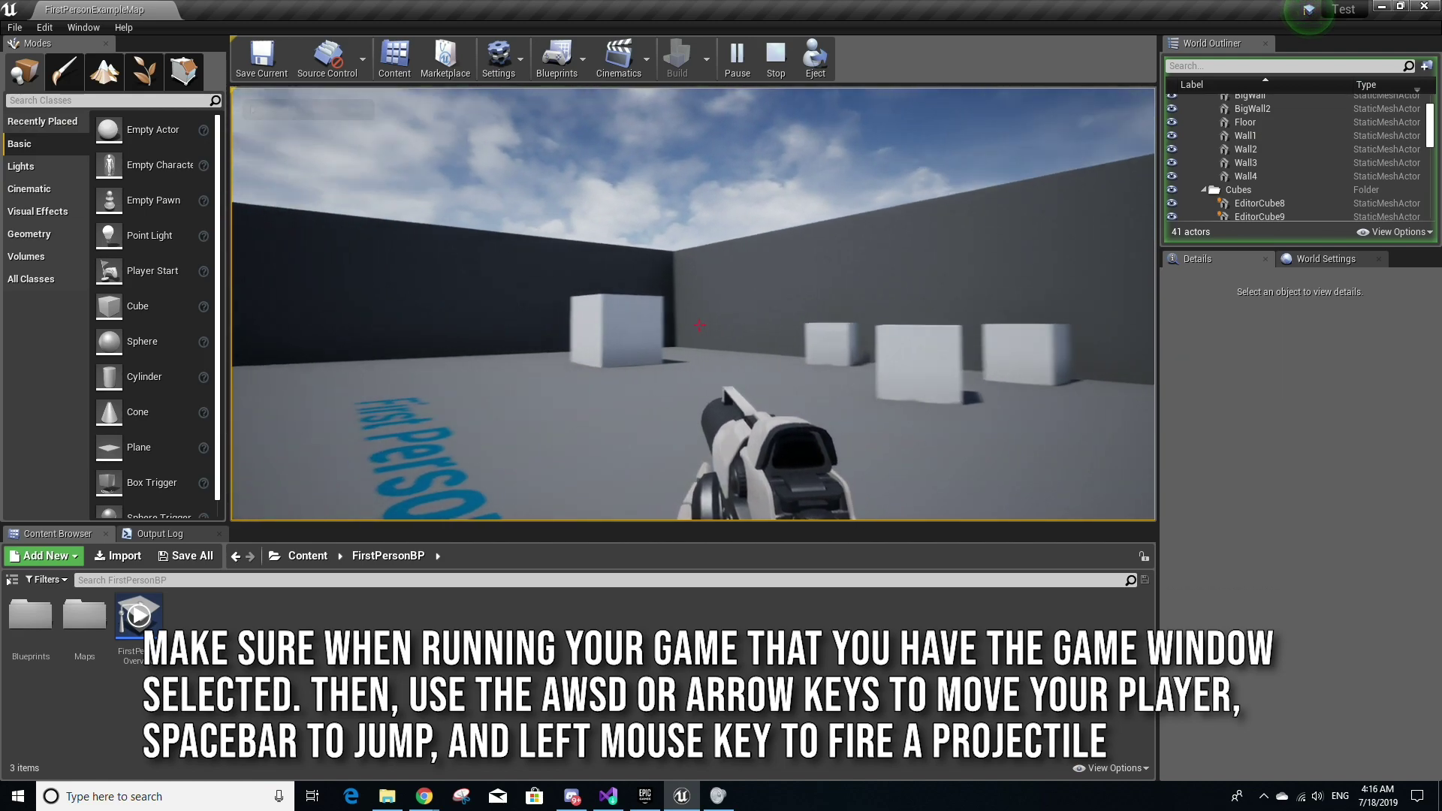
left_click(699, 324)
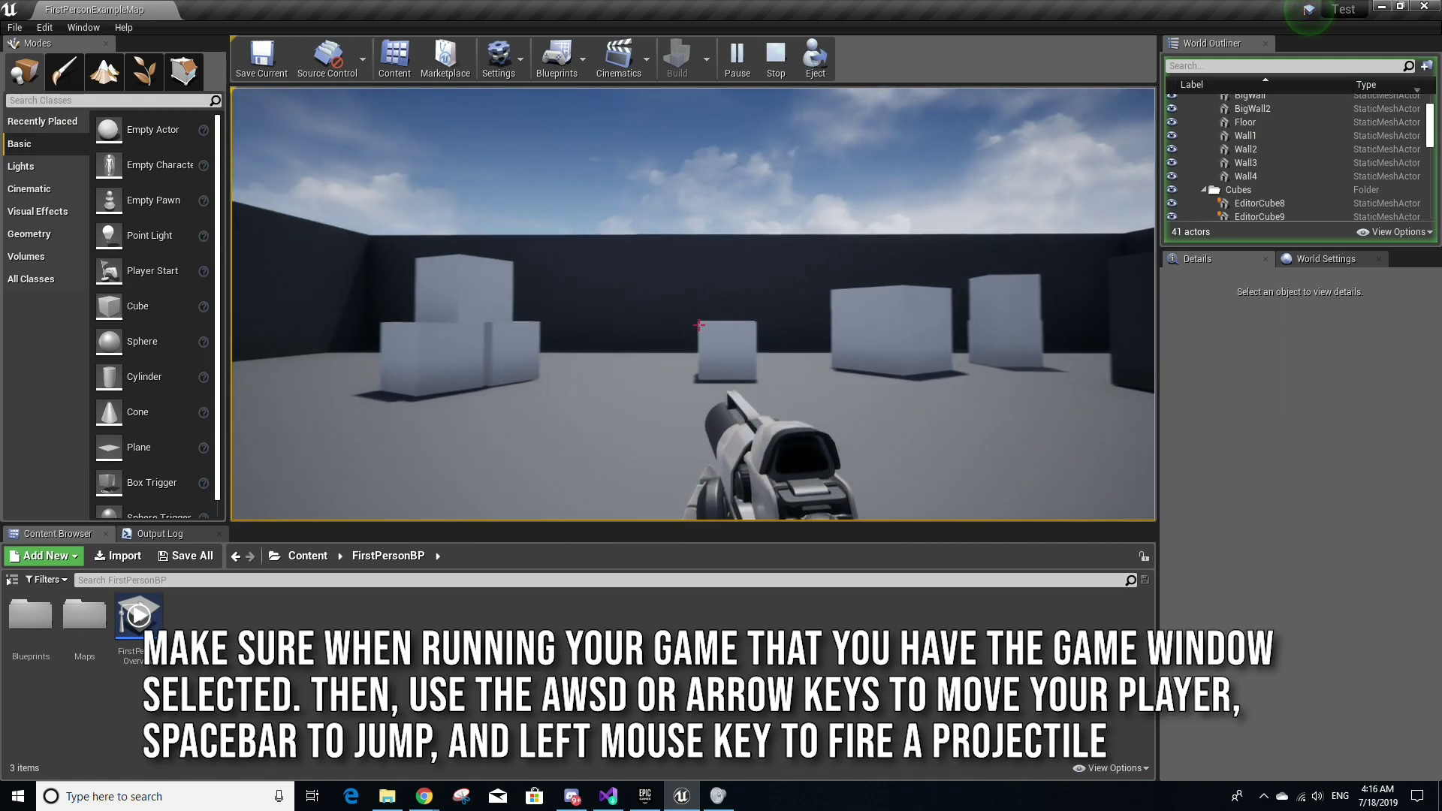
key("w")
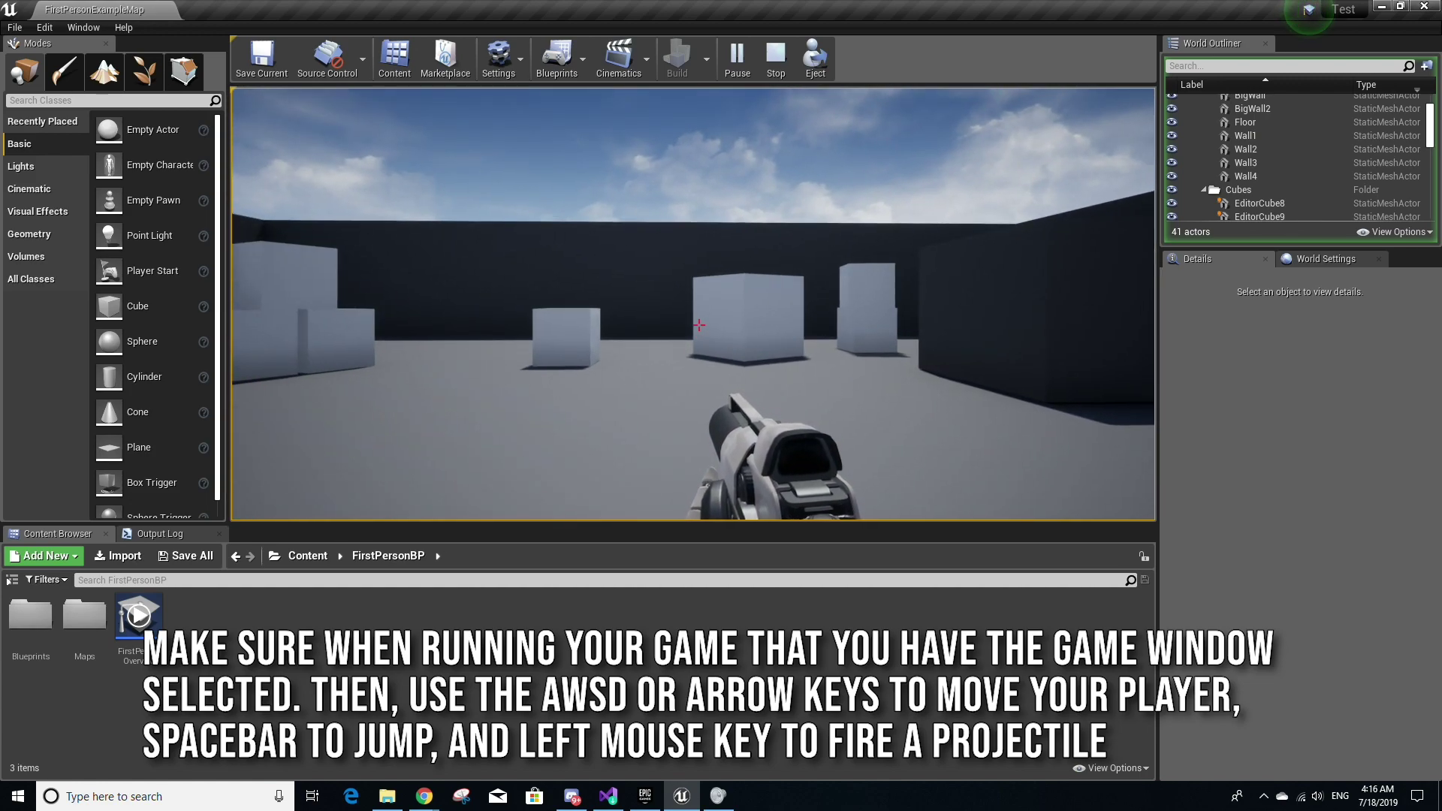
key("Escape")
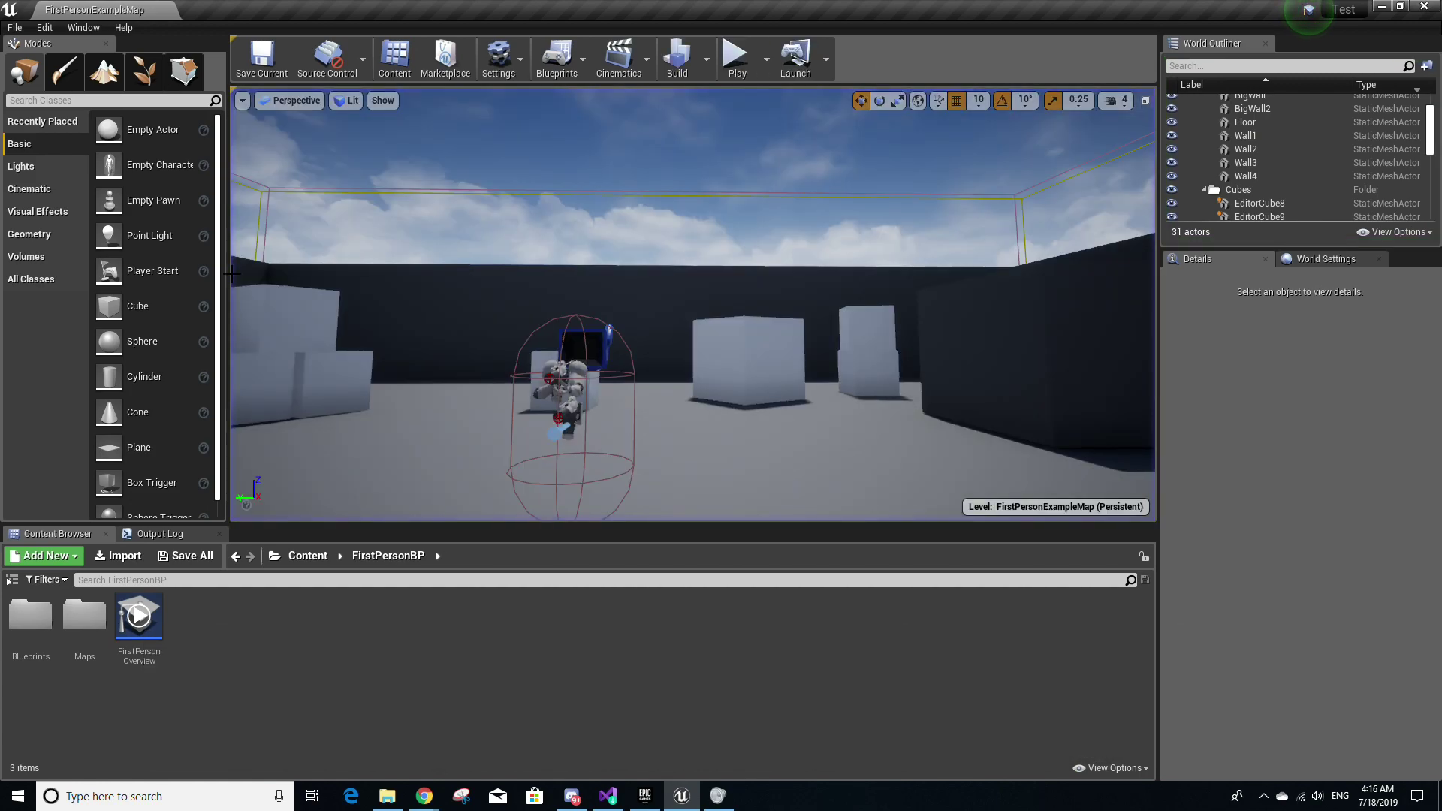